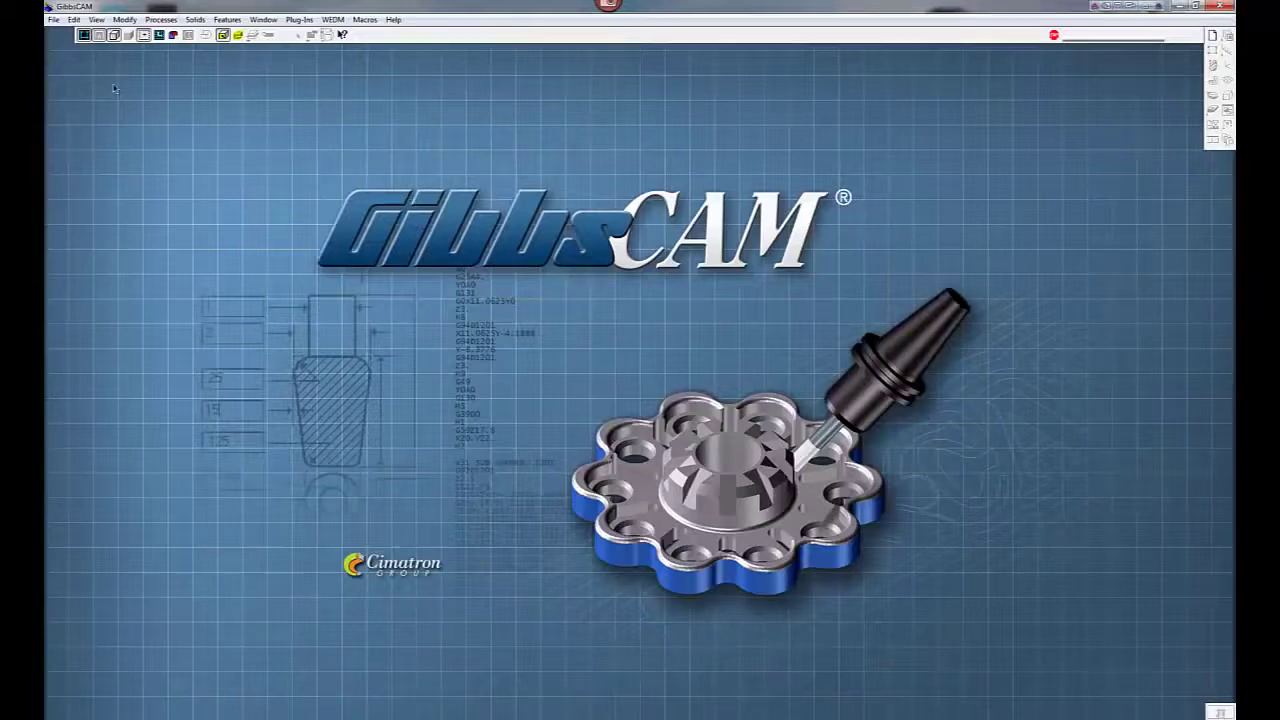
Step: Open the part file 40x20 Table.vnc
click(55, 20)
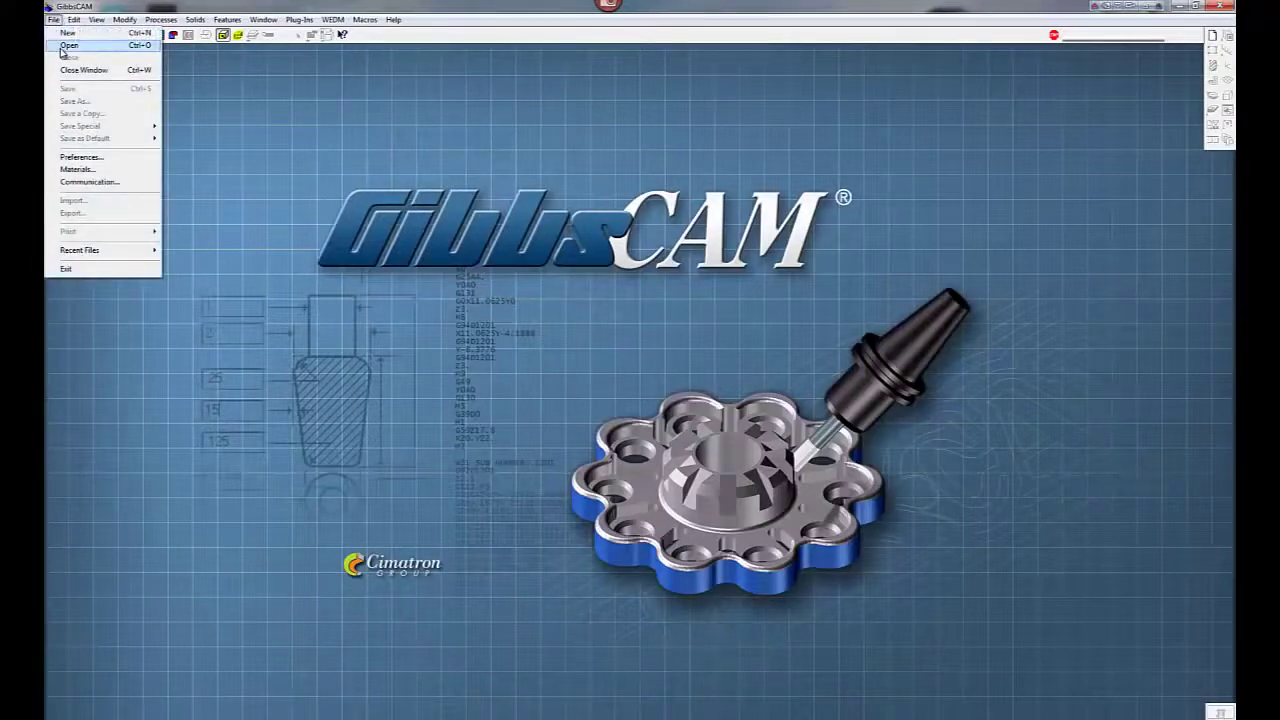
click(62, 48)
click(201, 231)
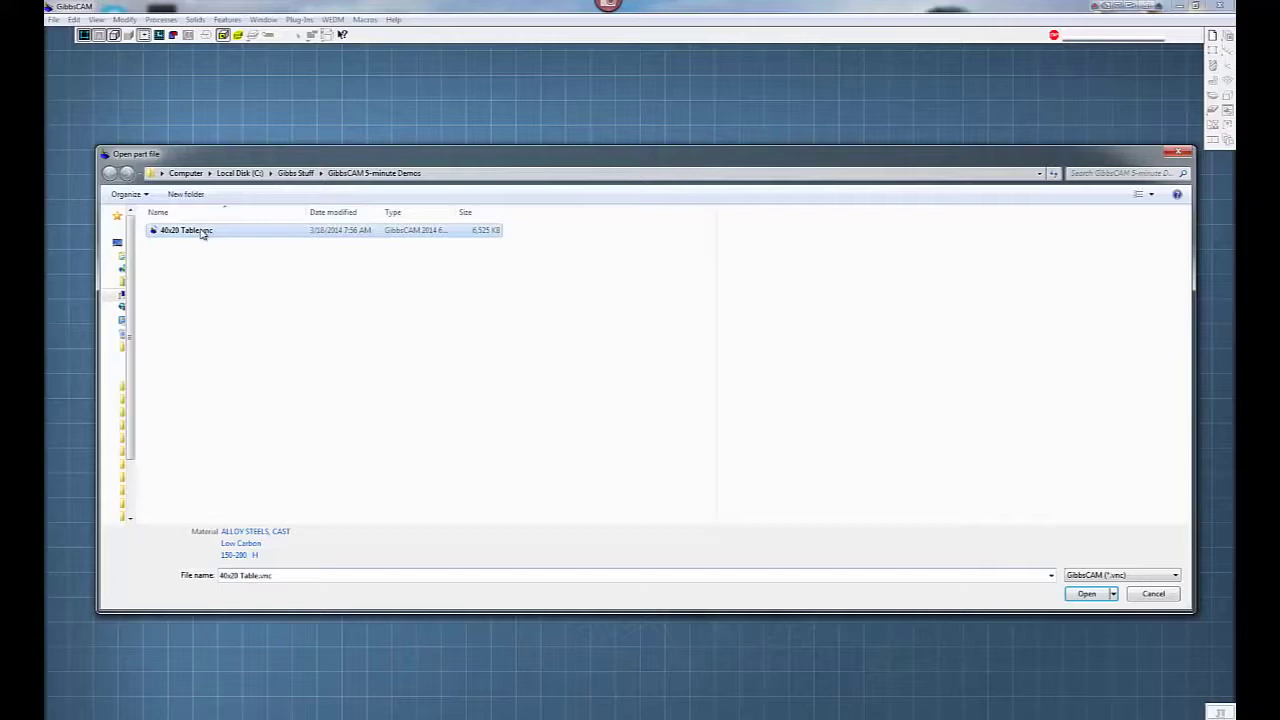
click(1083, 593)
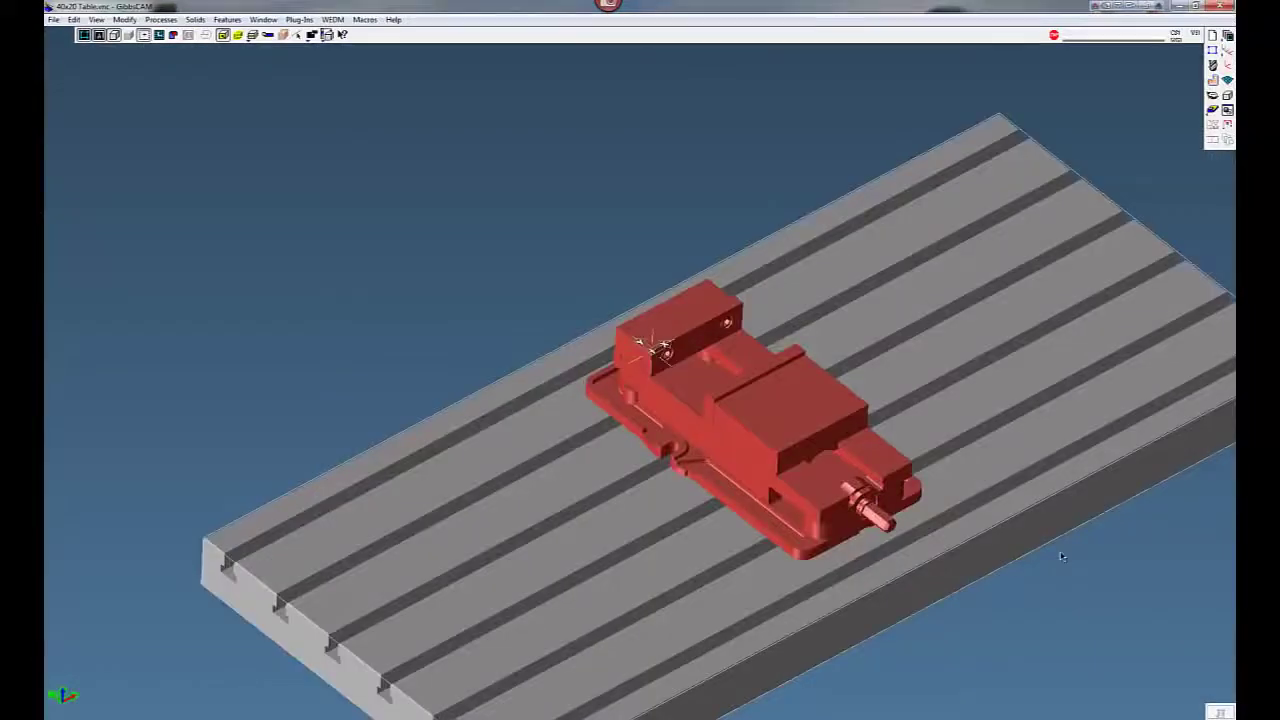
Step: Choose the SolidWorks part Solids Import and Align 1.SLDPRT for import into the table and vise setup
middle_drag(1034, 526, 954, 449)
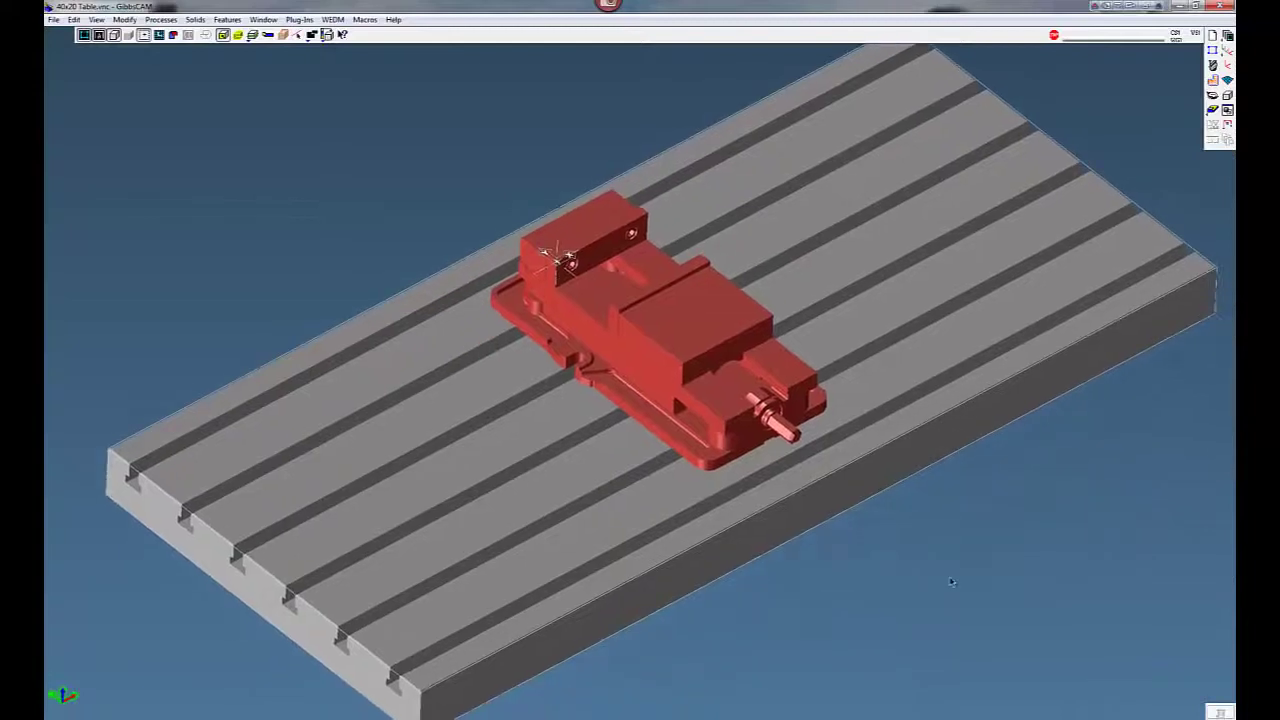
middle_drag(926, 558, 928, 566)
middle_drag(636, 318, 648, 362)
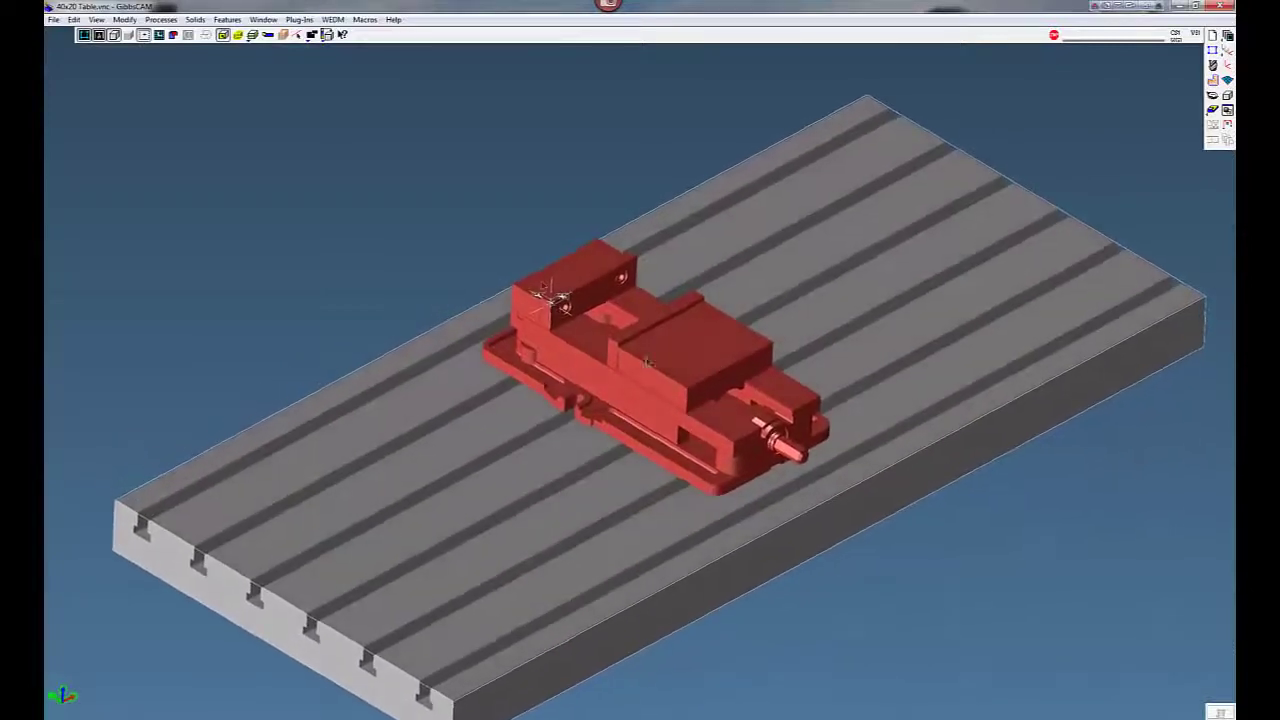
click(53, 19)
click(91, 200)
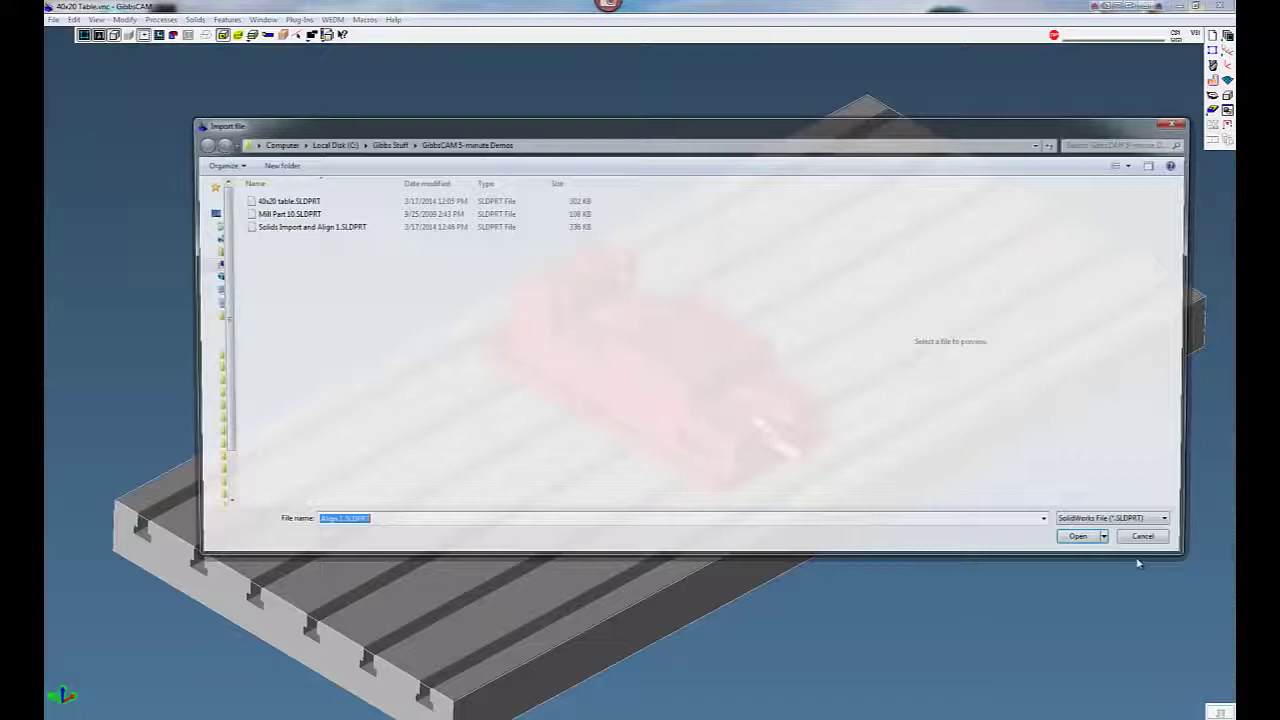
click(1090, 525)
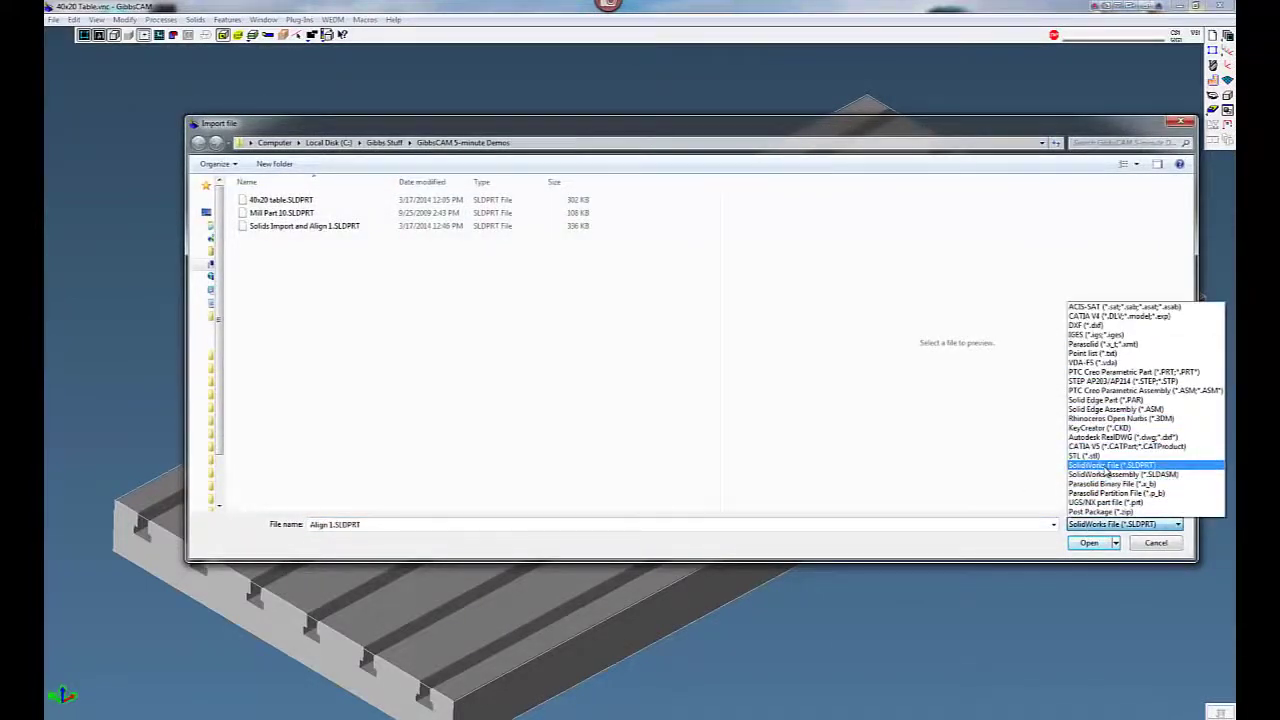
click(1106, 469)
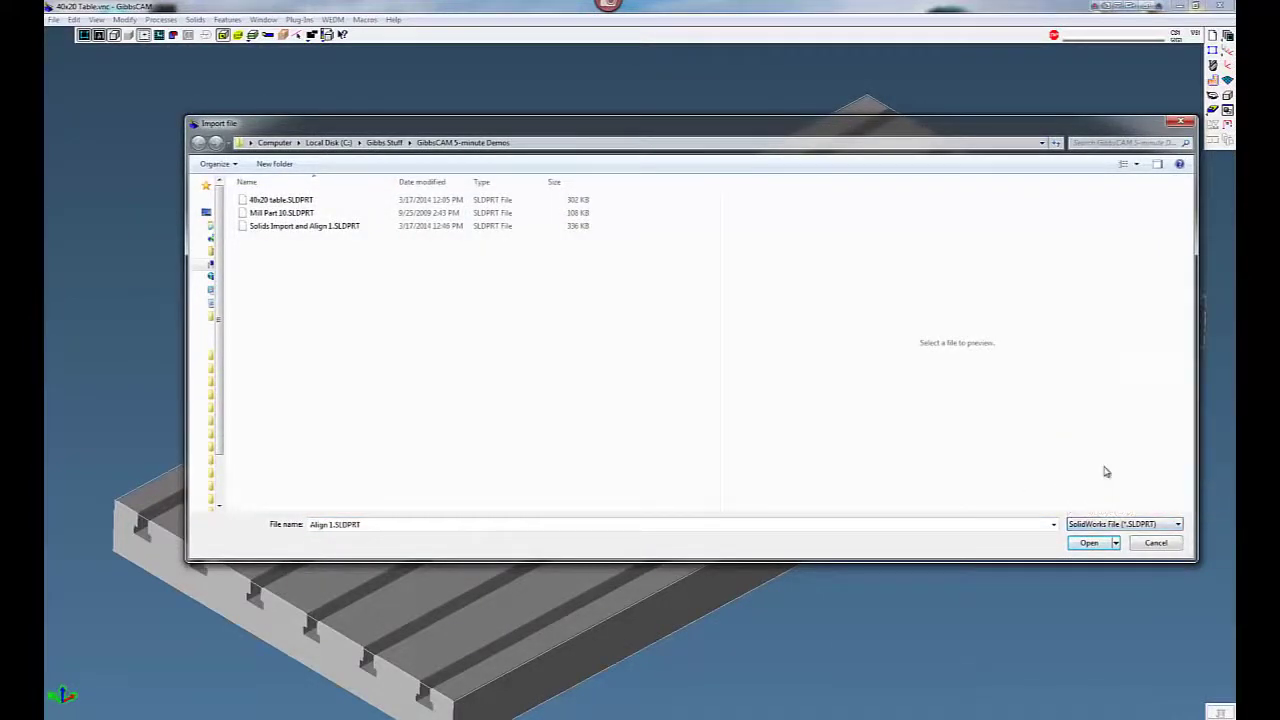
click(277, 228)
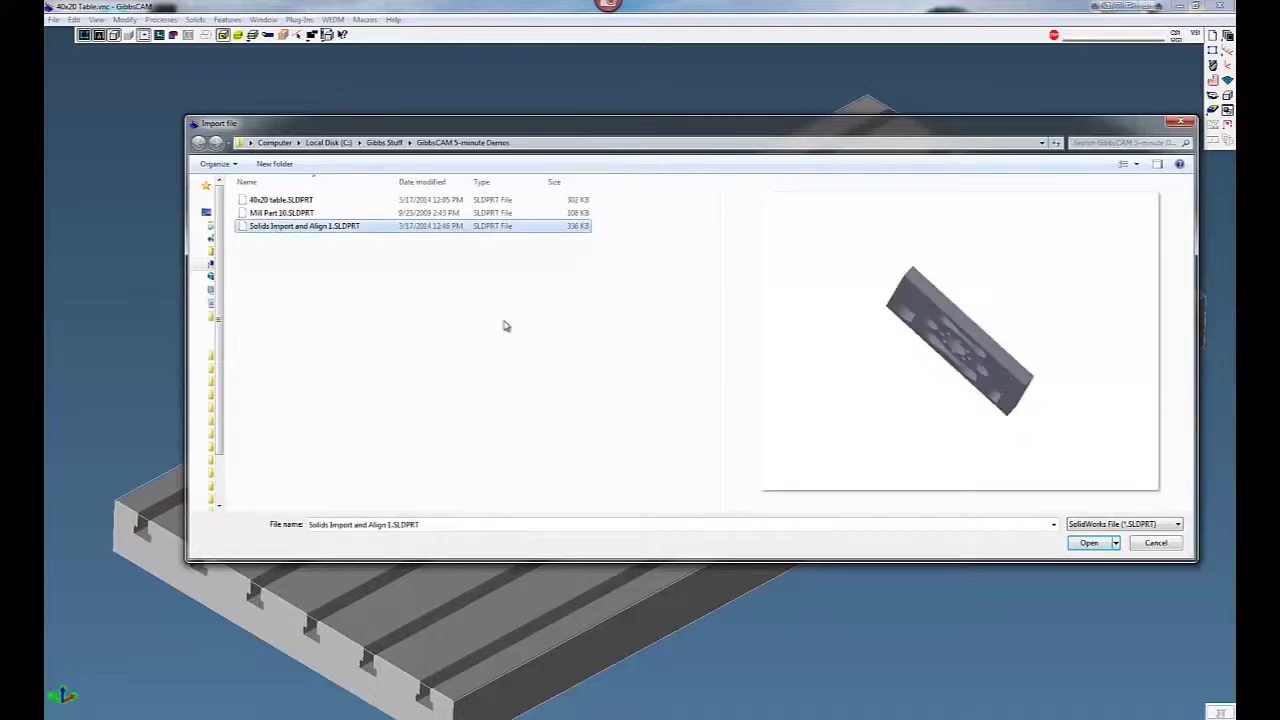
click(1089, 543)
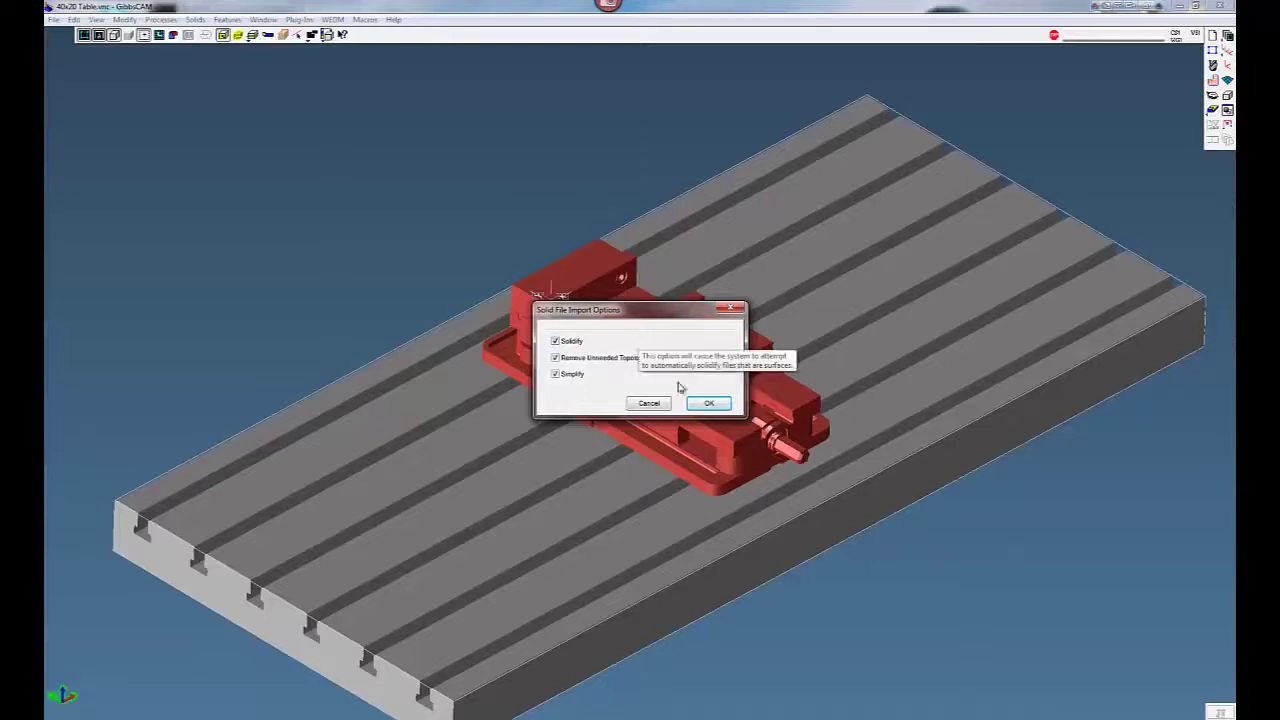
Step: Accept the import options Solidify, Remove Unneeded Topology and Simplify, the Default configuration and the CAD attribute map
click(718, 407)
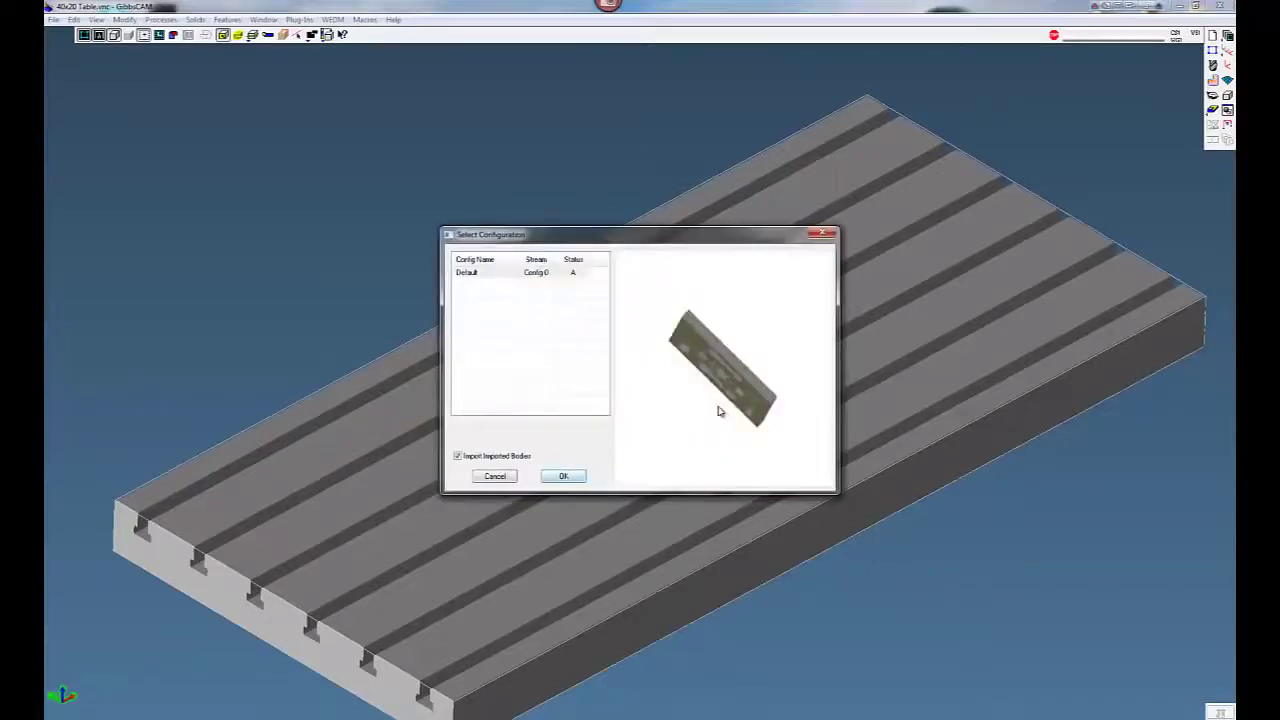
key(Return)
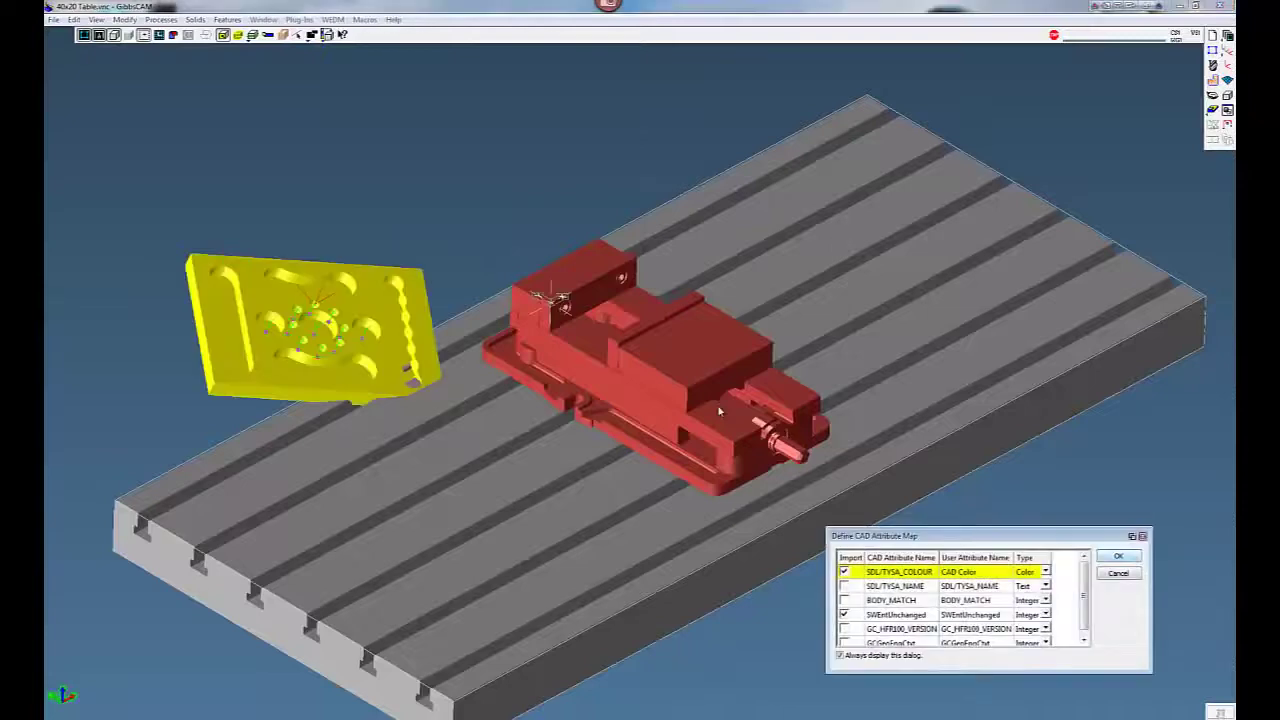
key(Return)
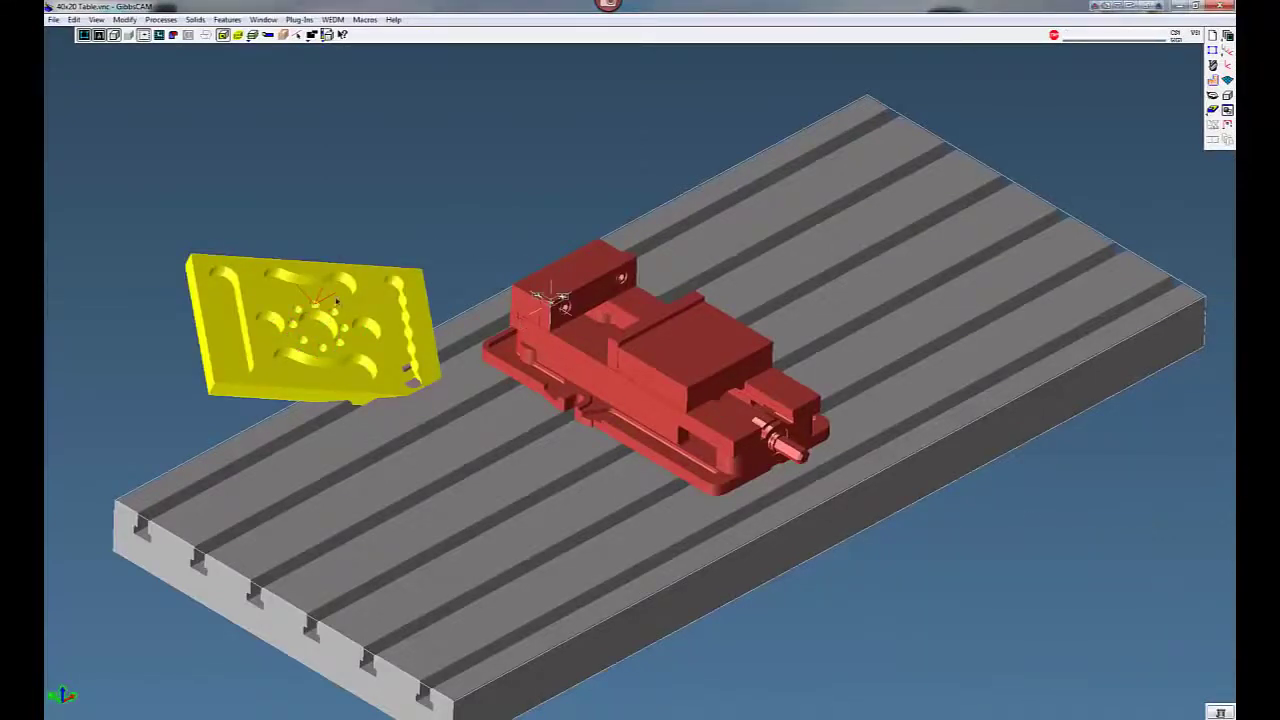
Step: Deselect the imported plate and examine its orientation relative to the vise and table from several angles
click(426, 211)
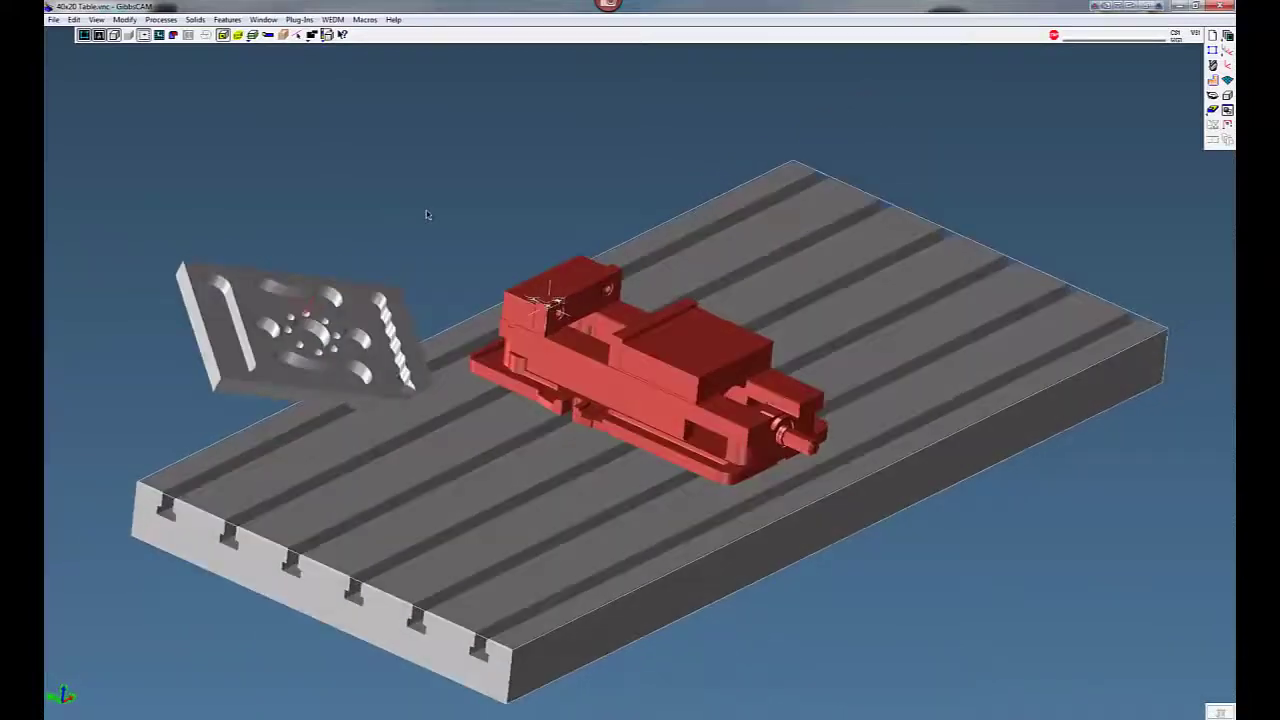
key(Left)
key(Left)
key(Left)
key(Left)
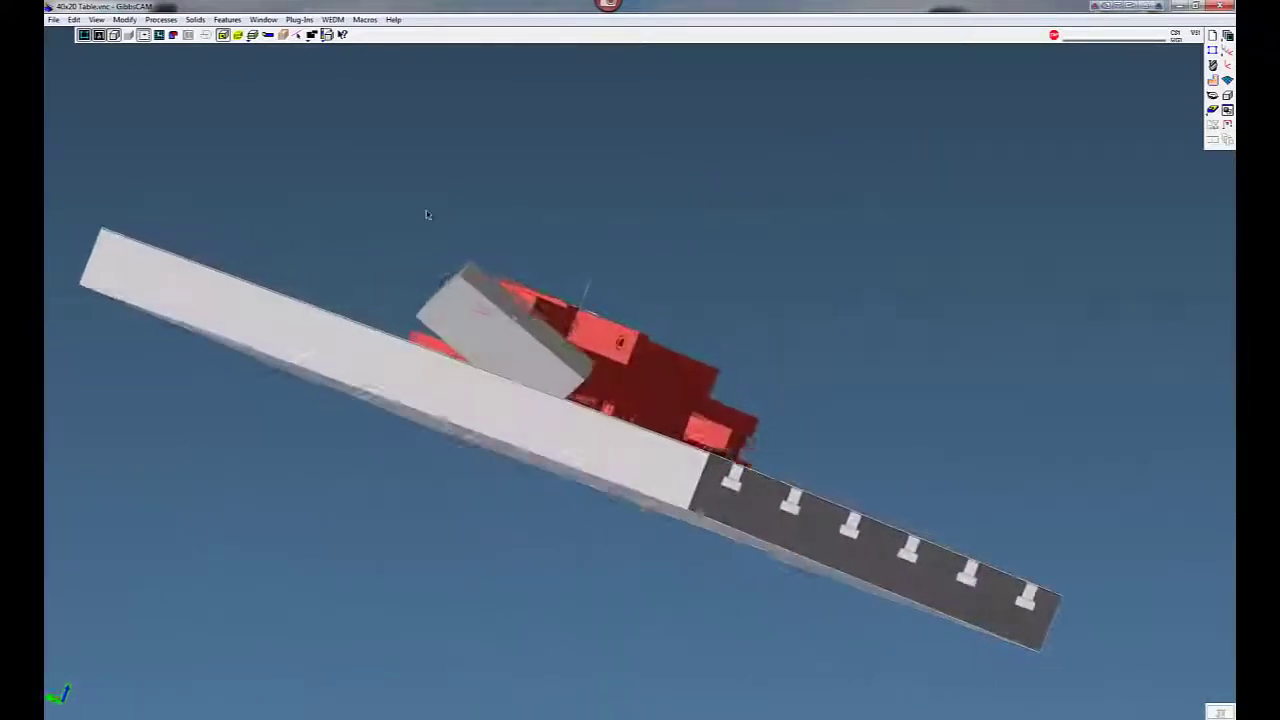
middle_drag(427, 214, 427, 214)
key(Right)
key(Right)
key(Right)
key(Right)
key(Right)
key(Right)
key(Right)
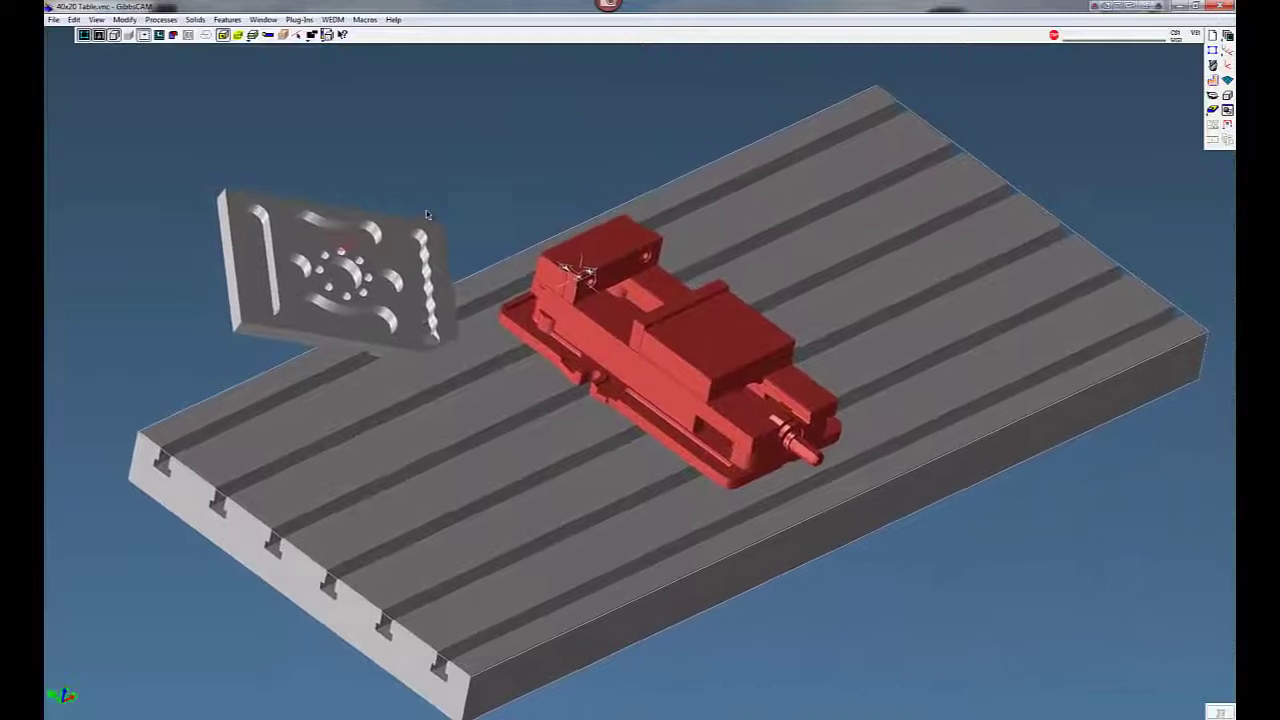
key(Right)
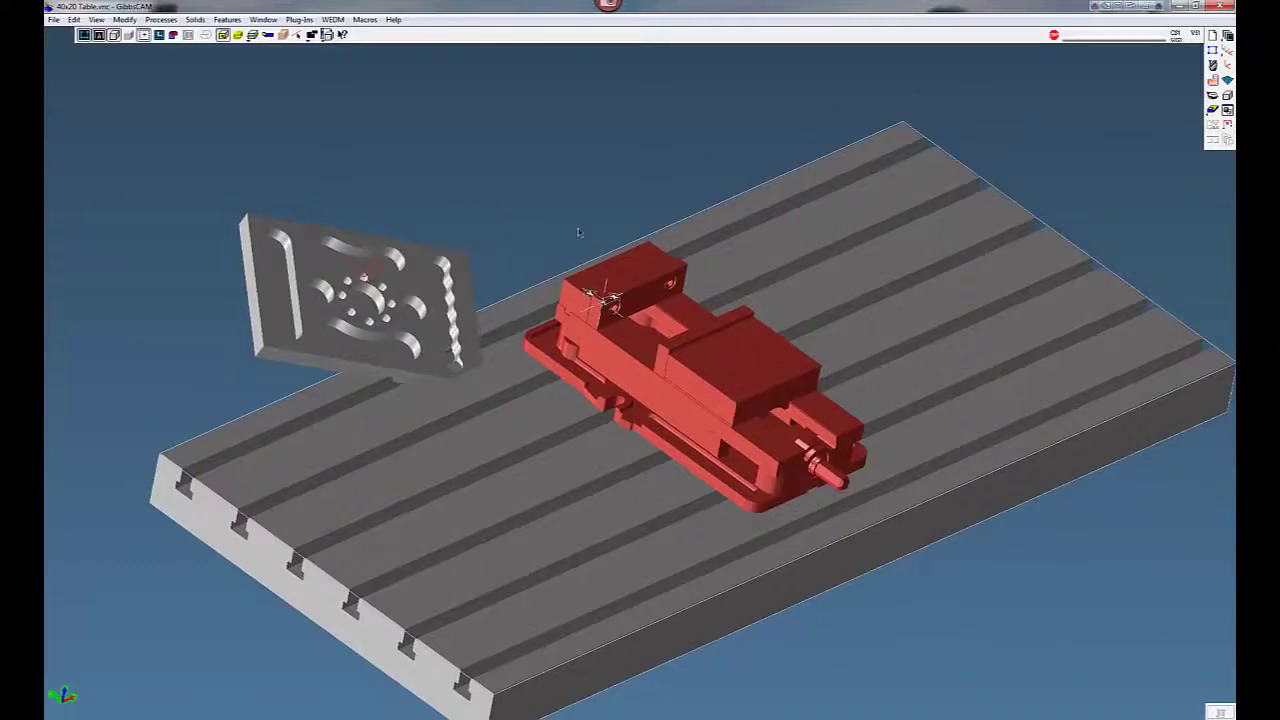
Step: Check the list of coordinate systems and briefly highlight the plate's pocketed face
click(1227, 50)
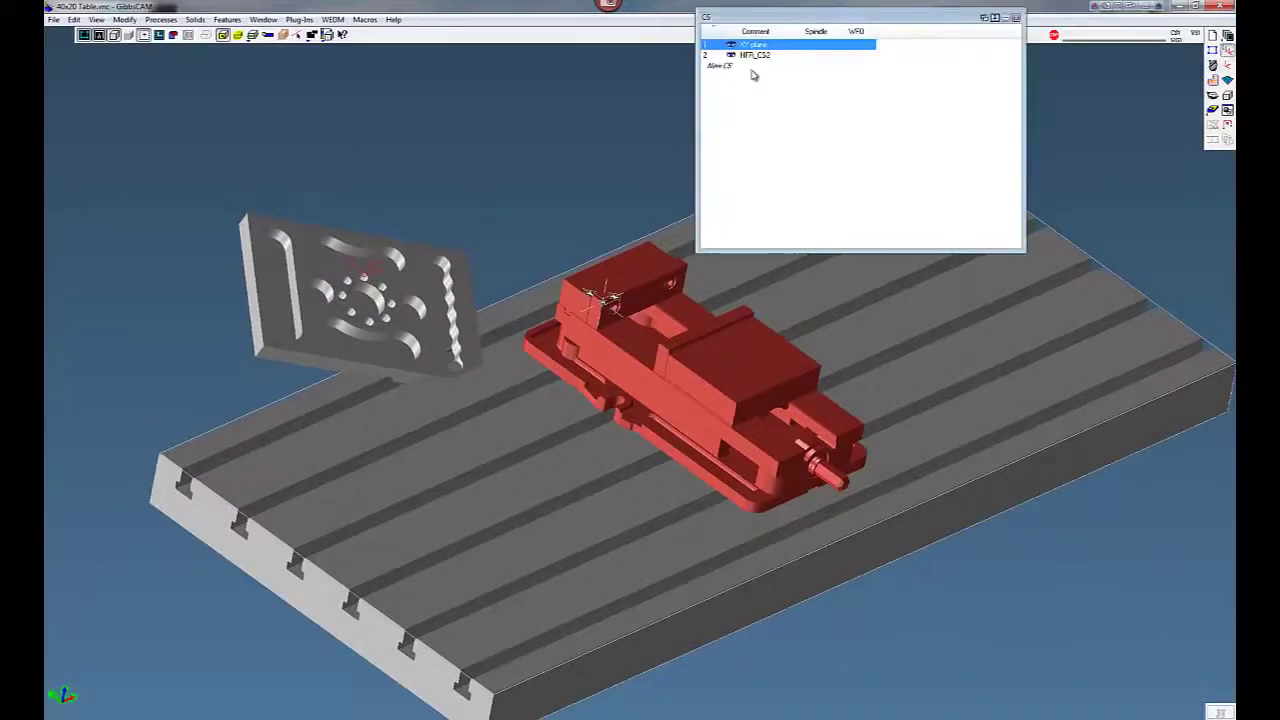
click(1018, 18)
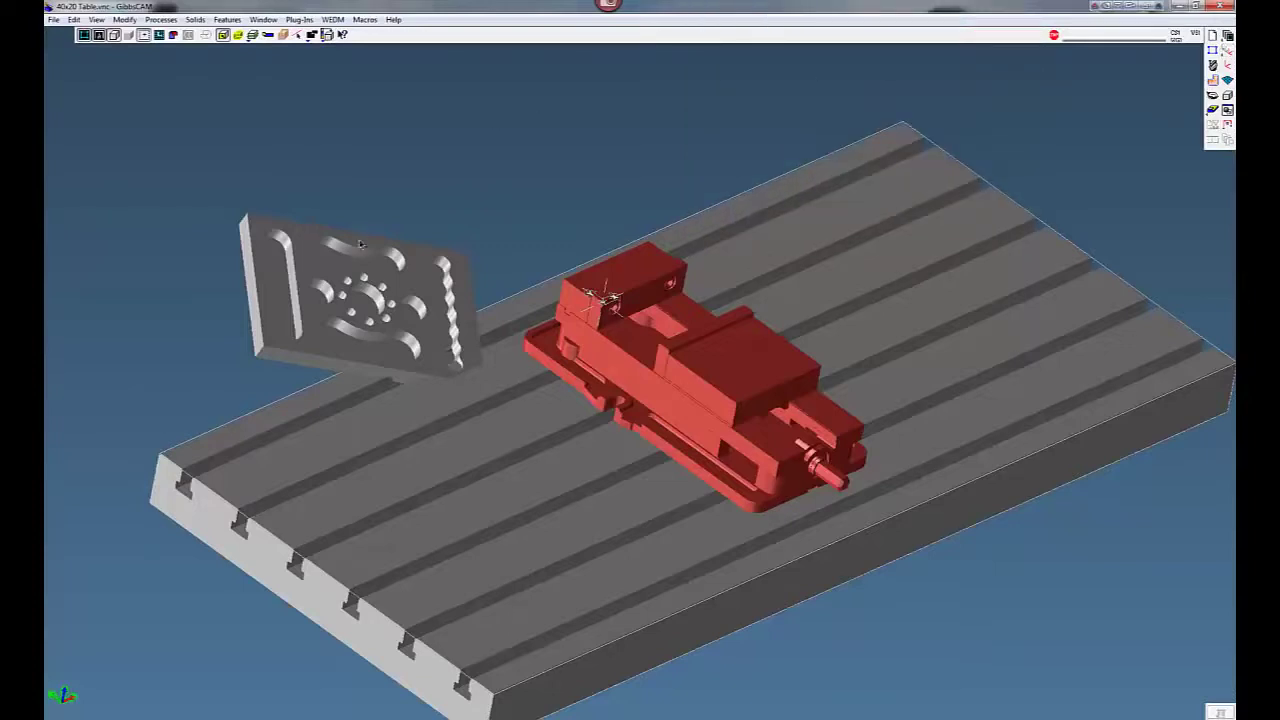
click(416, 285)
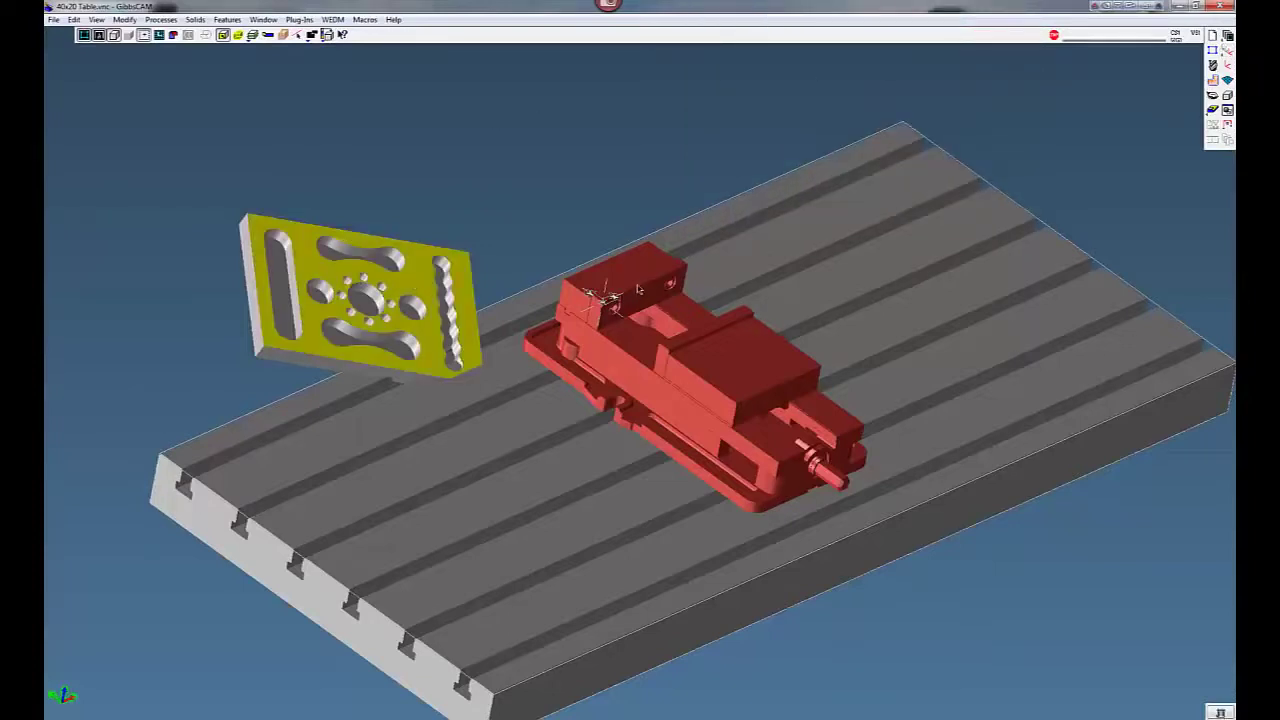
click(424, 129)
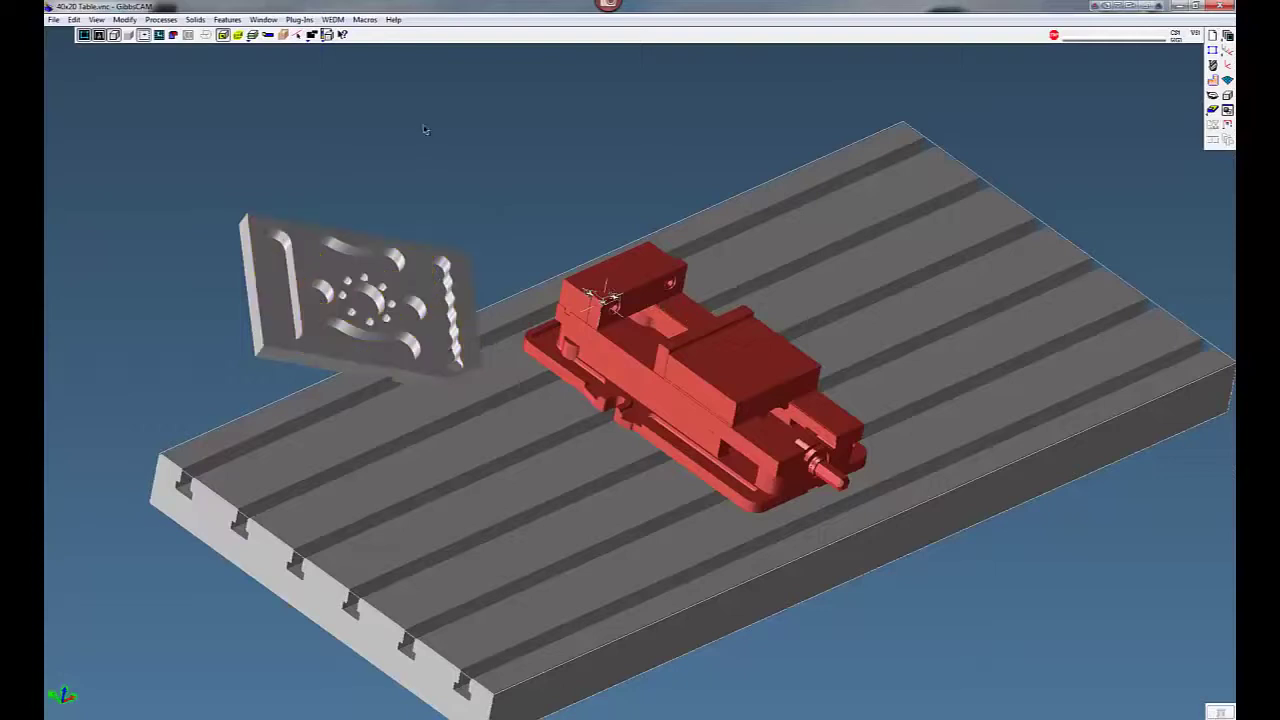
Step: Align the plate's large pocketed face to the current coordinate system with Solids Alignment
click(222, 35)
click(305, 261)
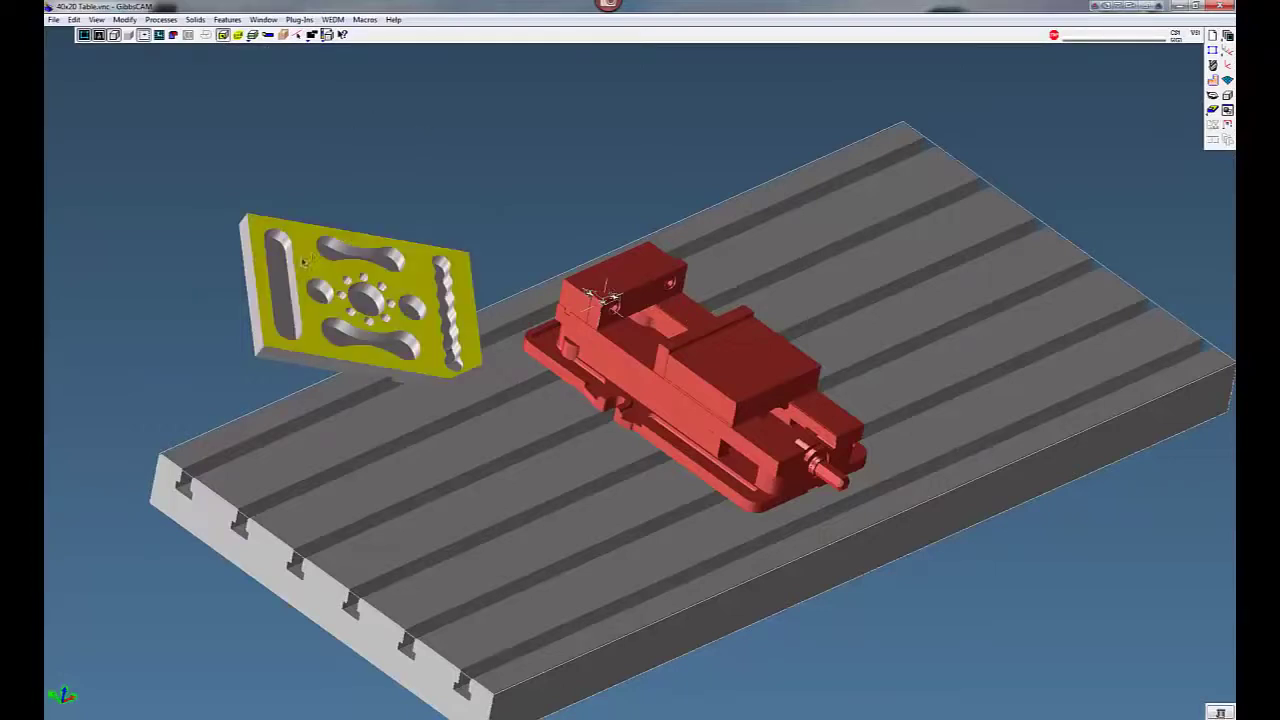
click(335, 248)
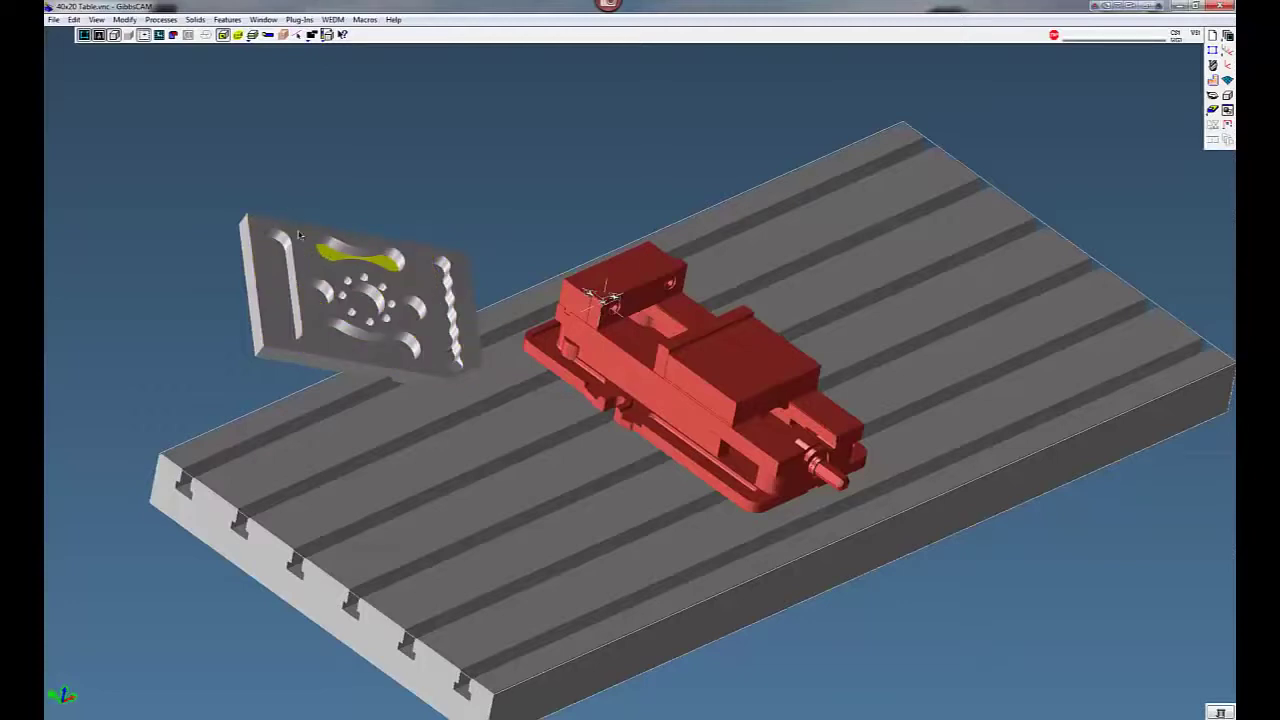
click(305, 247)
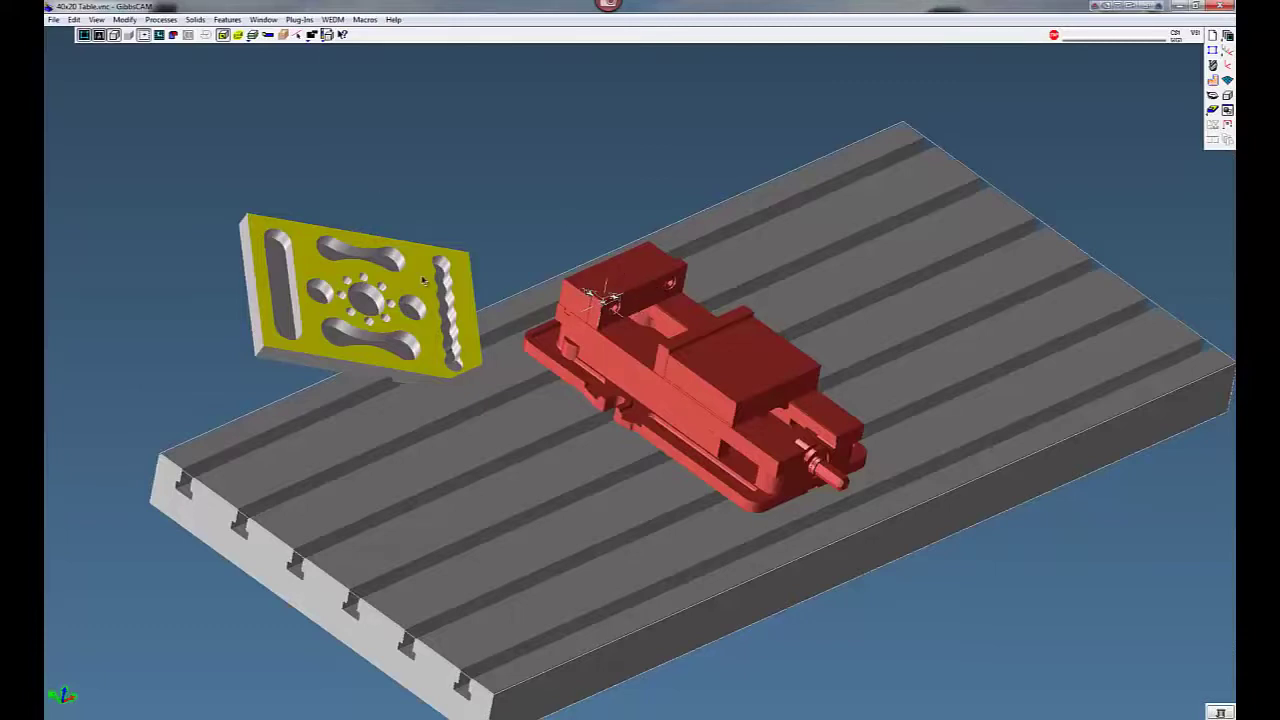
click(299, 19)
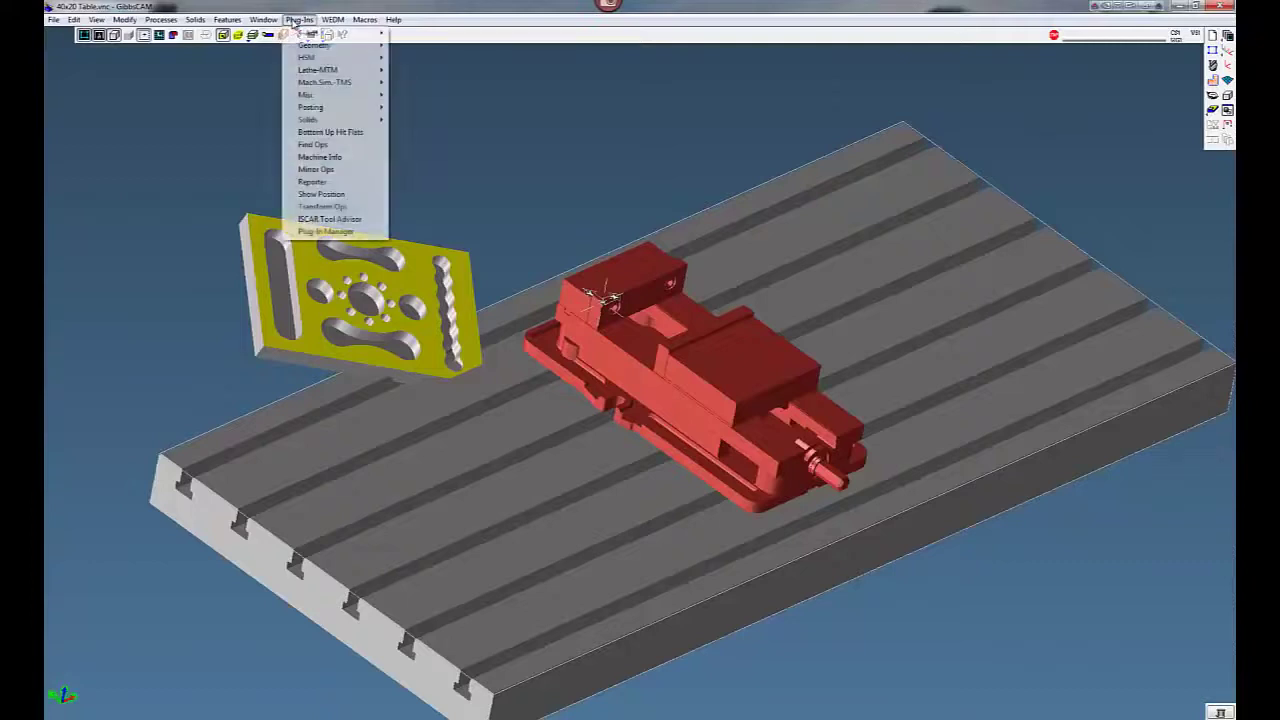
mouse_move(312, 121)
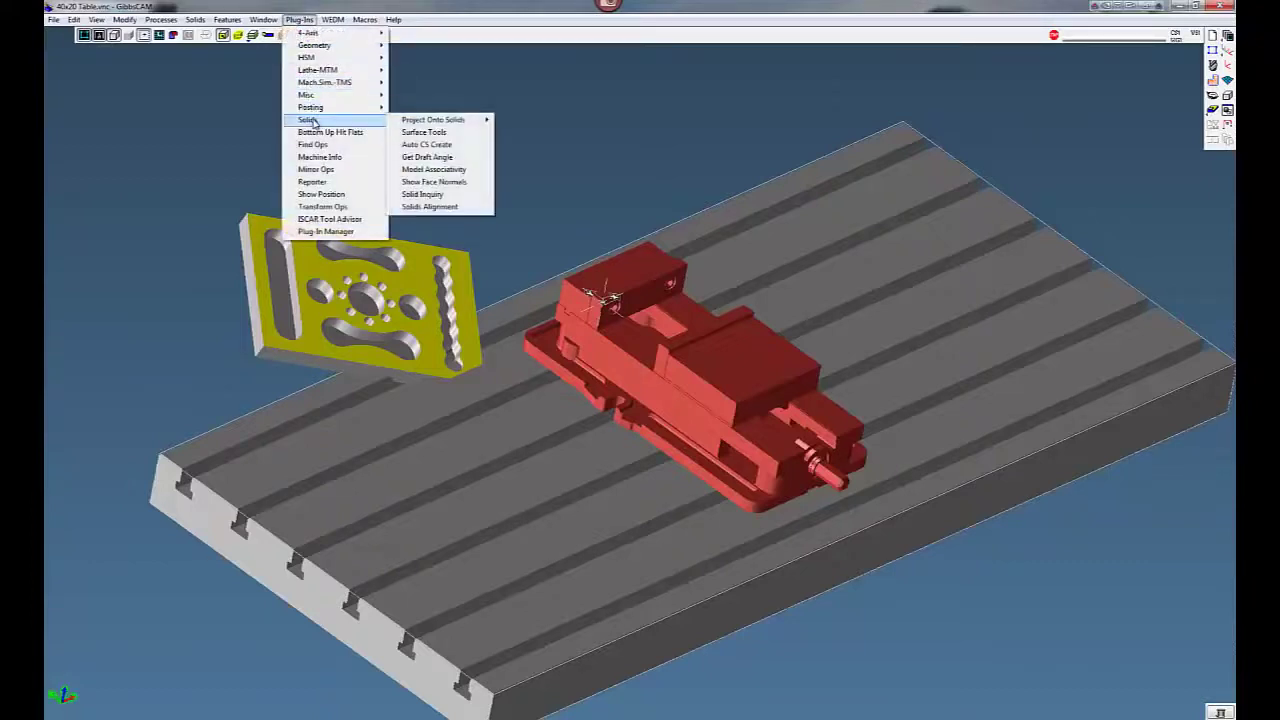
click(445, 207)
drag(421, 79, 323, 71)
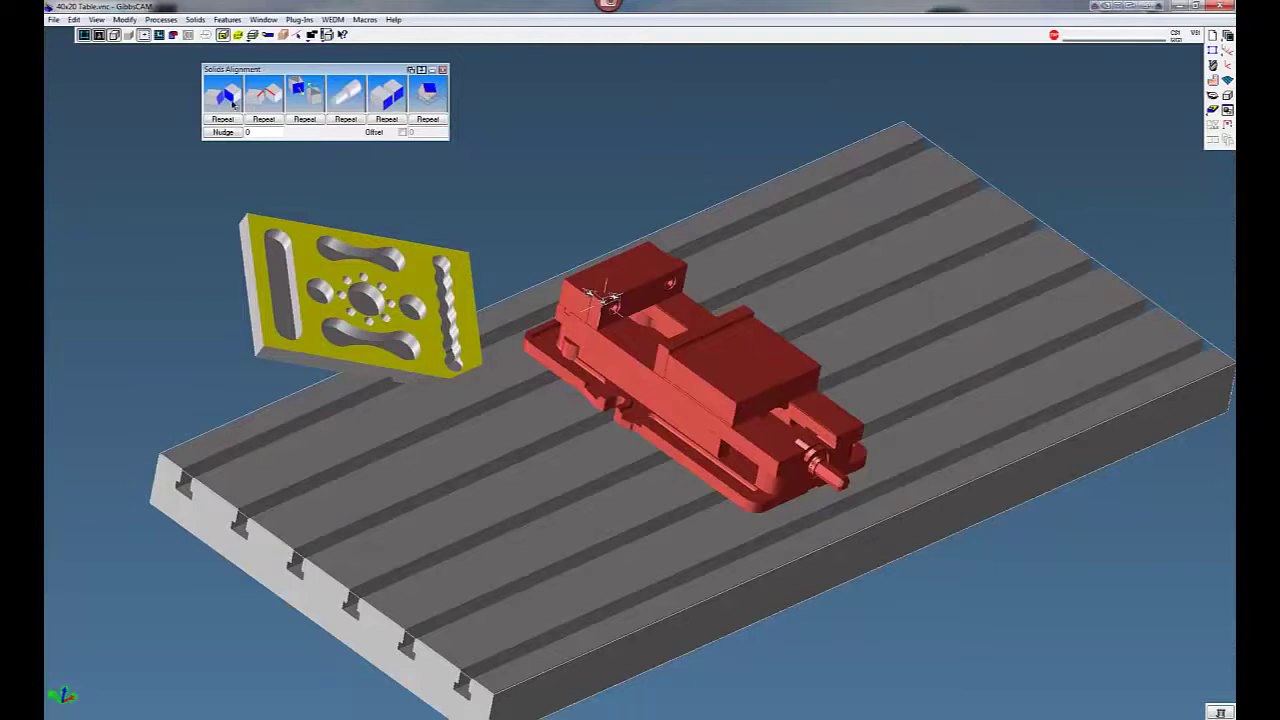
click(431, 95)
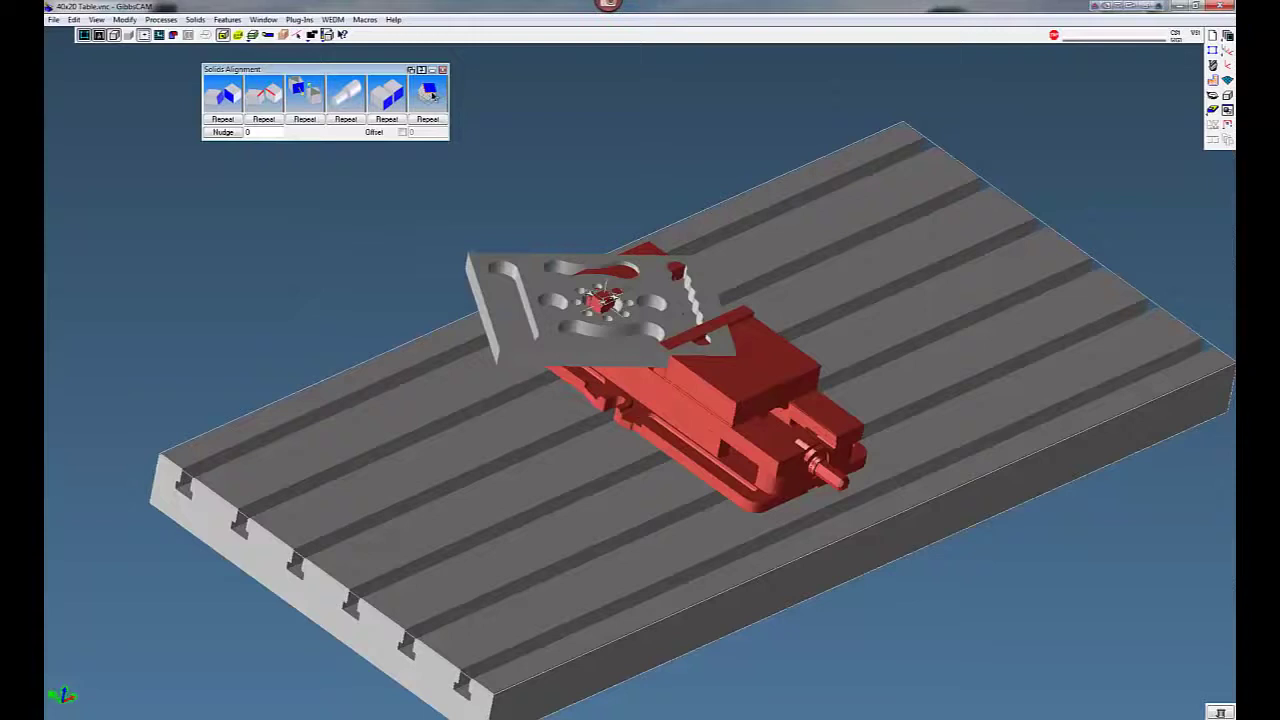
Step: Align the plate's narrow end face beside the long slot with the side face of the vise's movable jaw
middle_drag(546, 207, 546, 207)
key(Down)
key(Down)
key(Down)
key(Down)
key(Up)
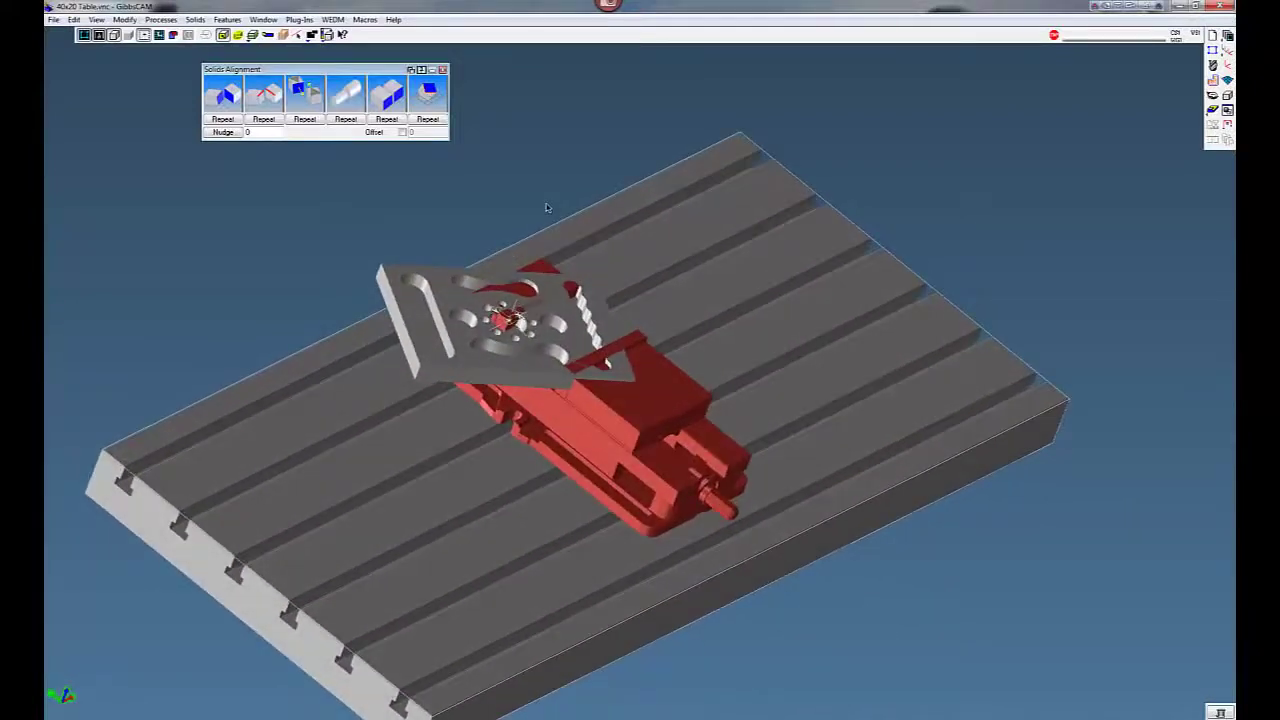
click(386, 295)
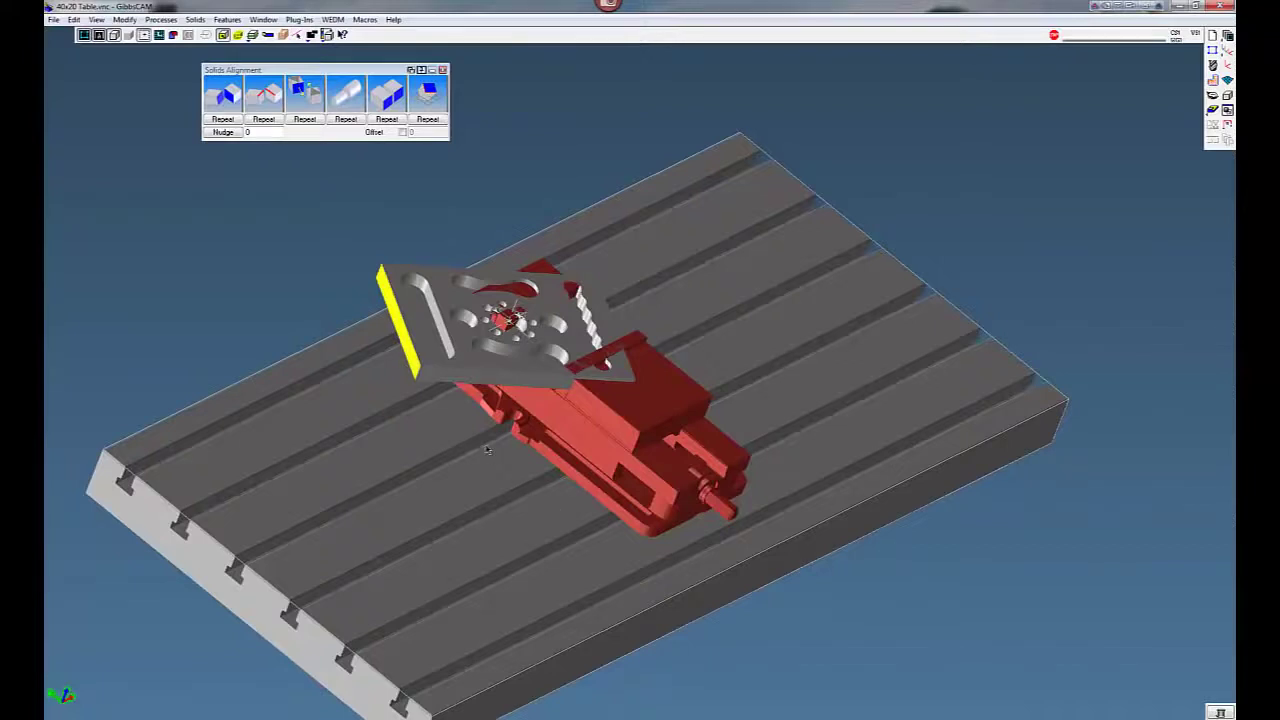
middle_drag(487, 450, 612, 447)
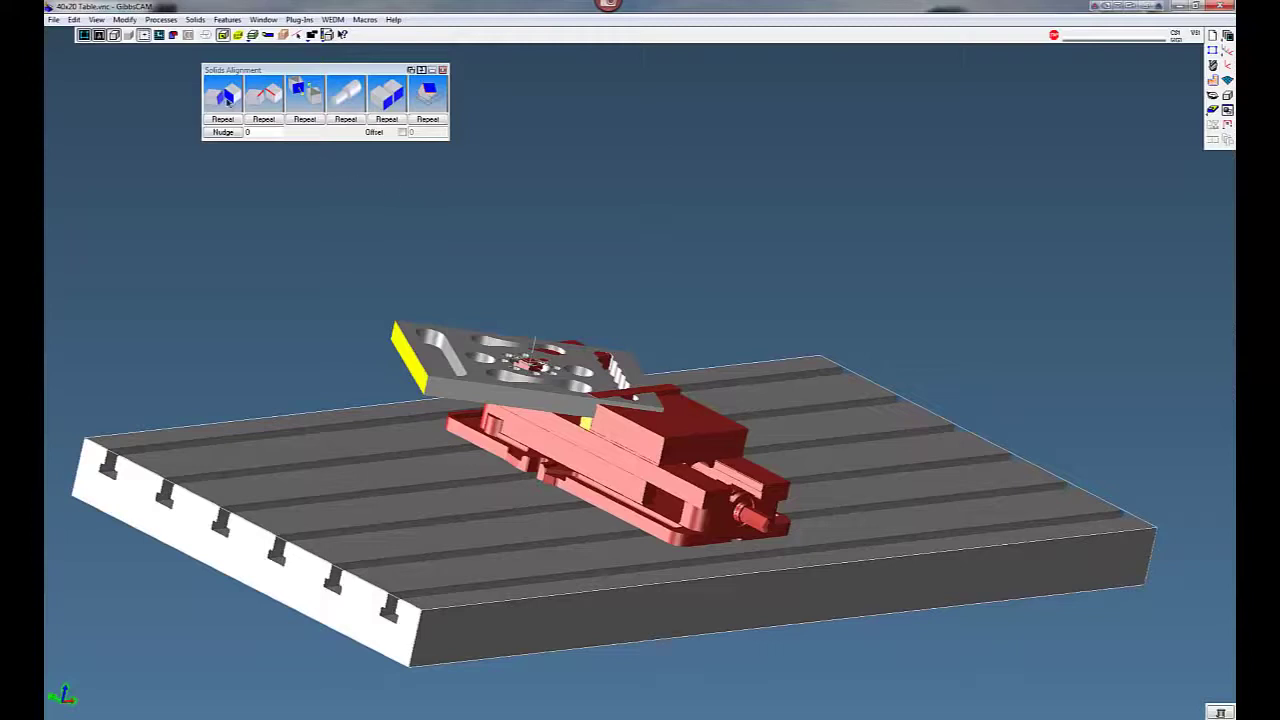
click(226, 96)
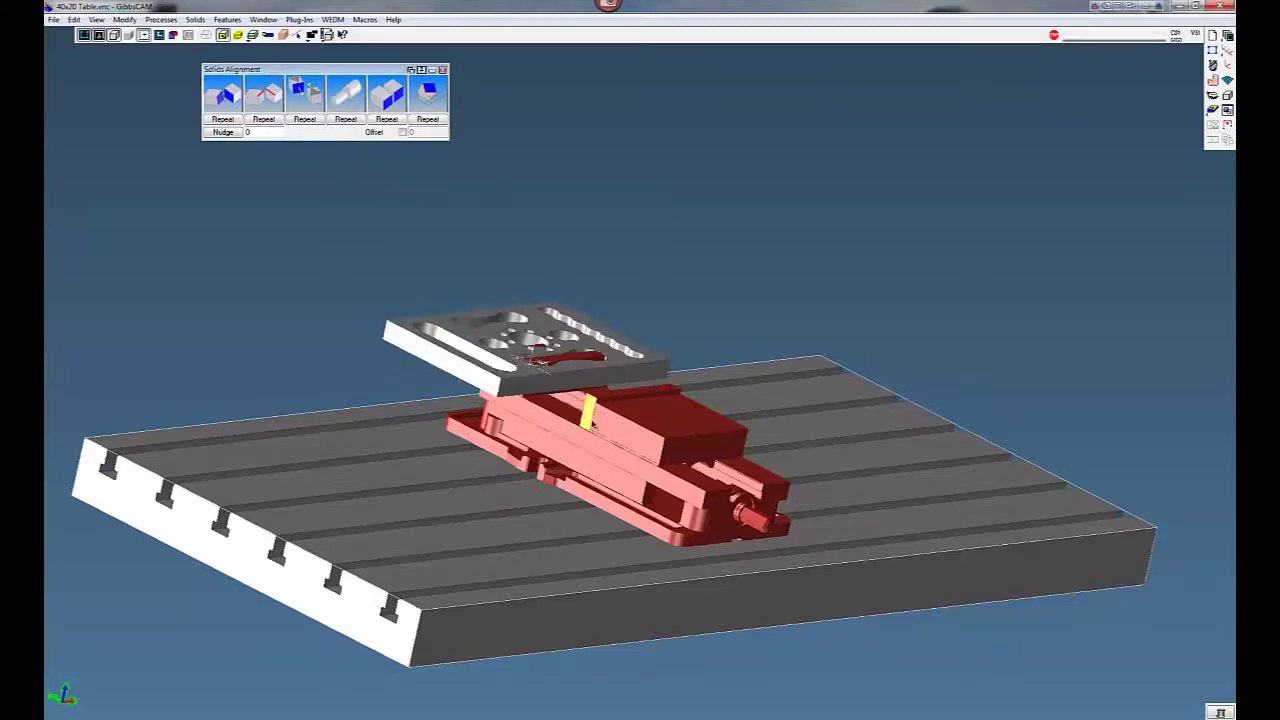
Step: Align the plate's long side face with the inner face of the vise's fixed jaw using Solids Alignment
middle_drag(758, 296, 742, 256)
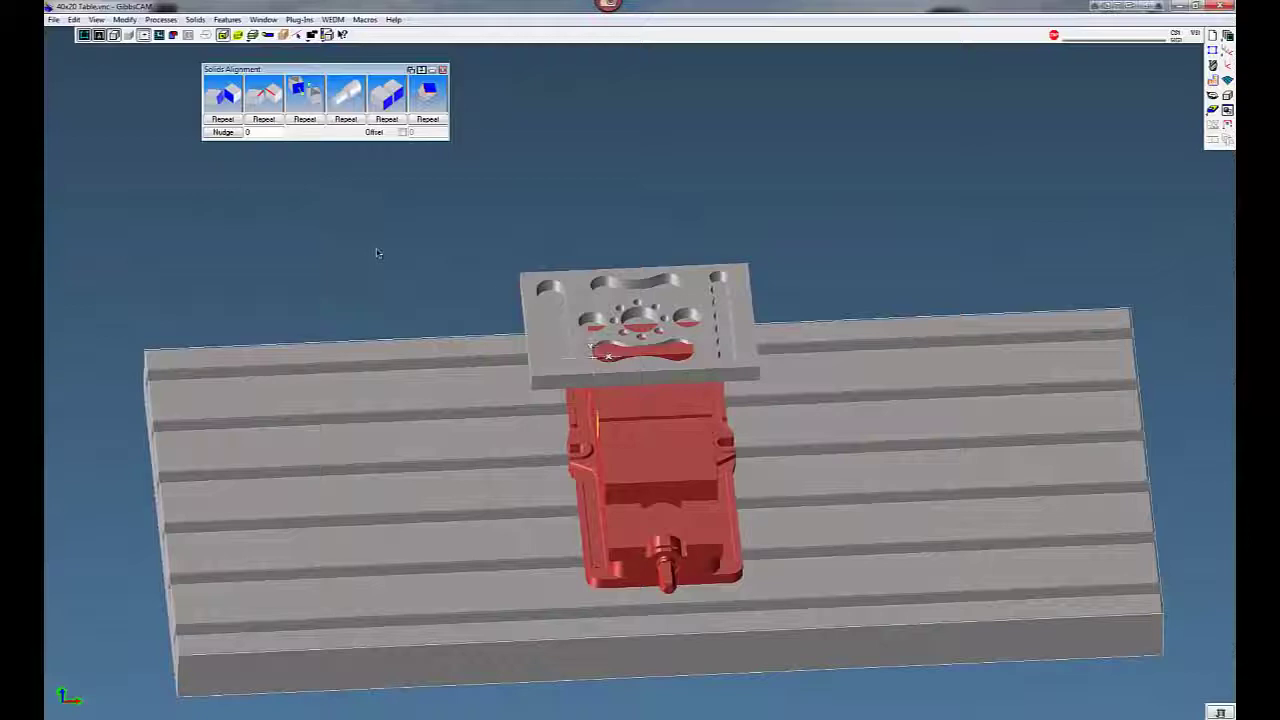
middle_drag(377, 253, 161, 75)
click(131, 39)
middle_drag(455, 257, 460, 258)
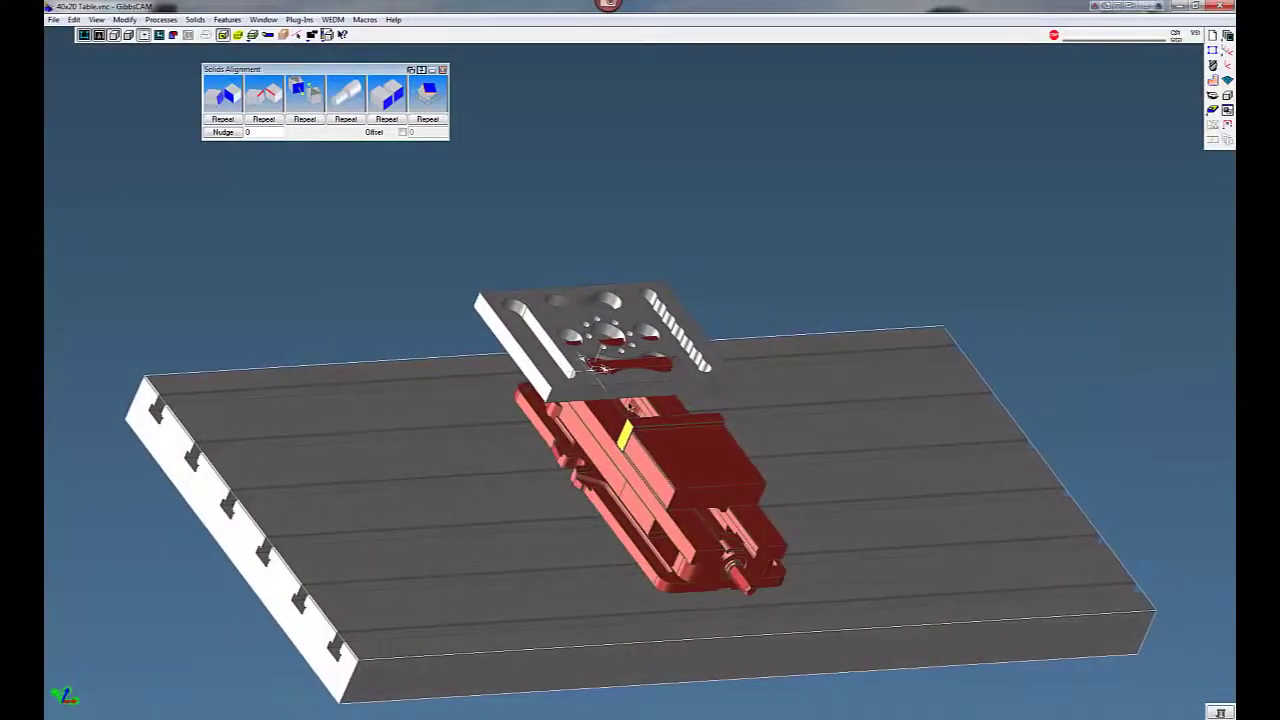
middle_drag(692, 258, 662, 238)
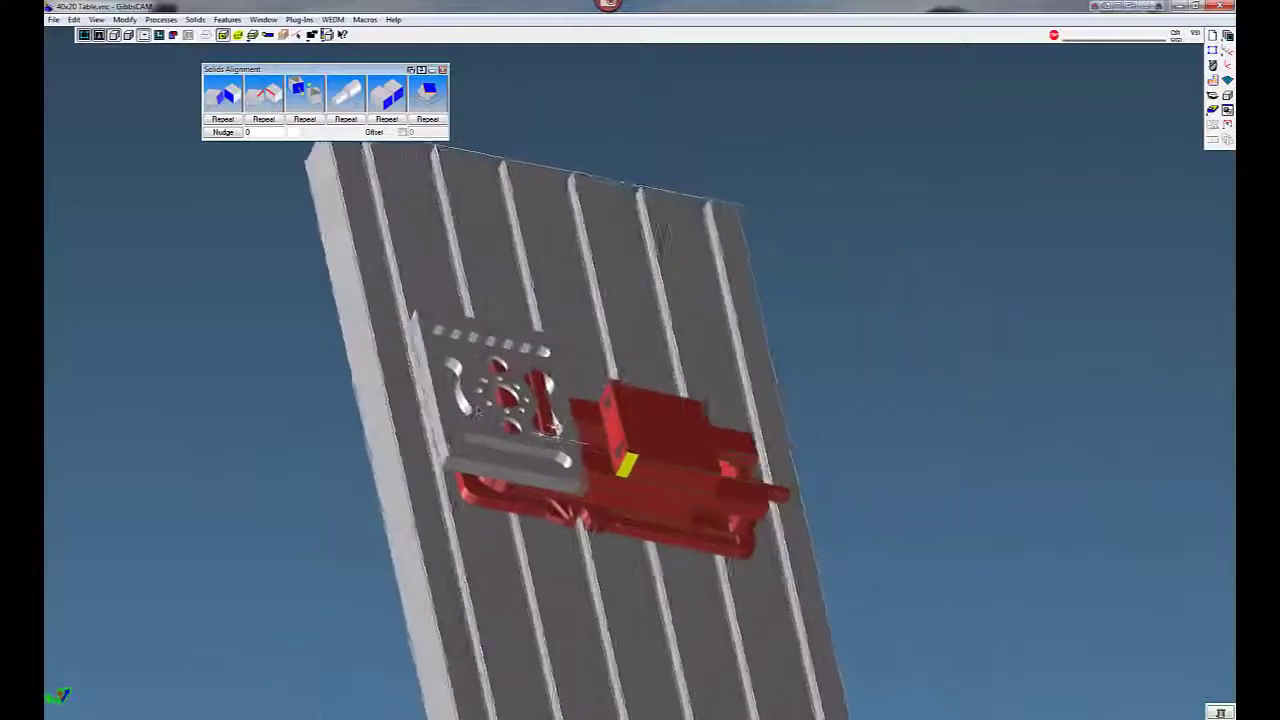
middle_drag(477, 410, 595, 404)
click(435, 432)
scroll(583, 436, up, 6)
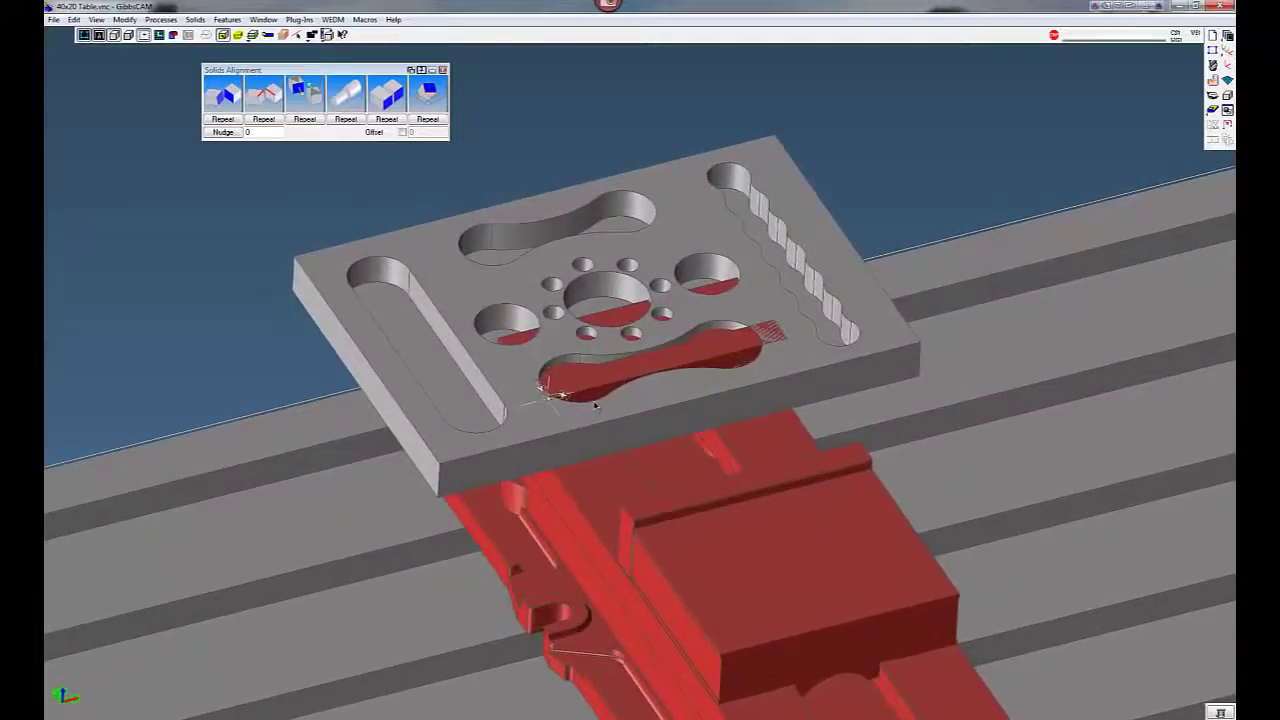
click(385, 98)
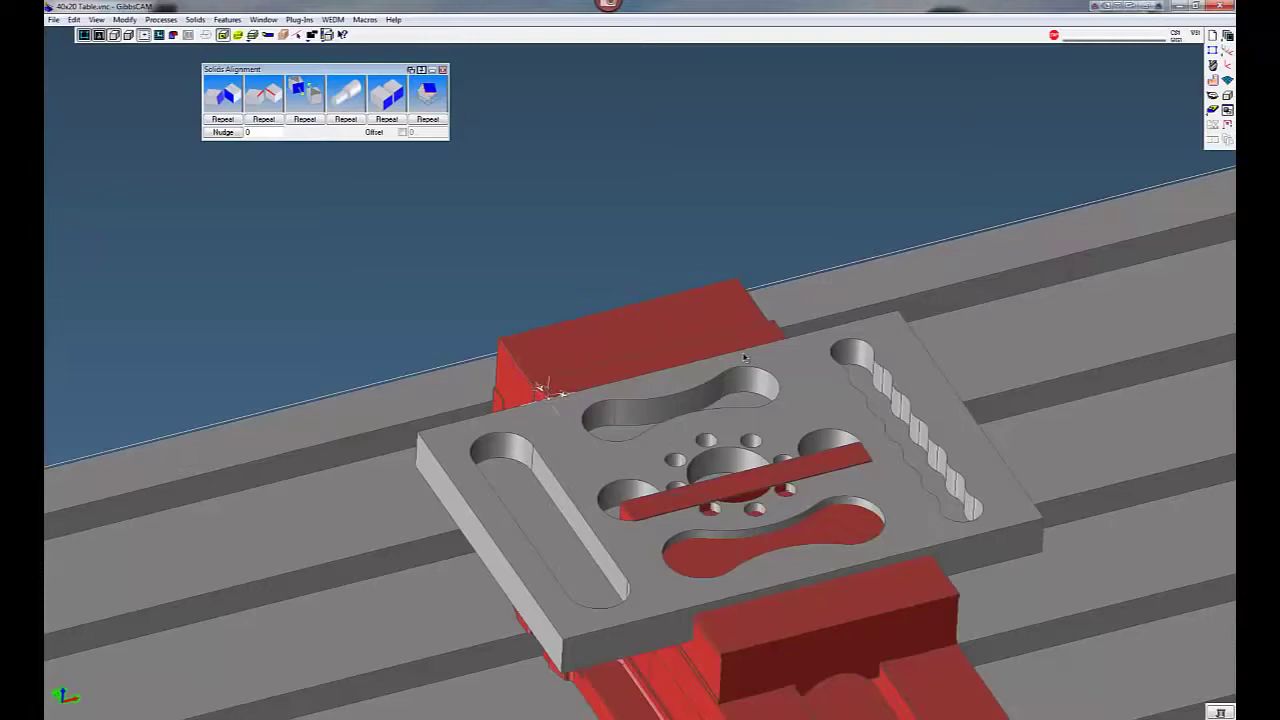
Step: Align the movable jaw's clamping face with the plate's opposite long side face
middle_drag(657, 374, 489, 484)
click(474, 397)
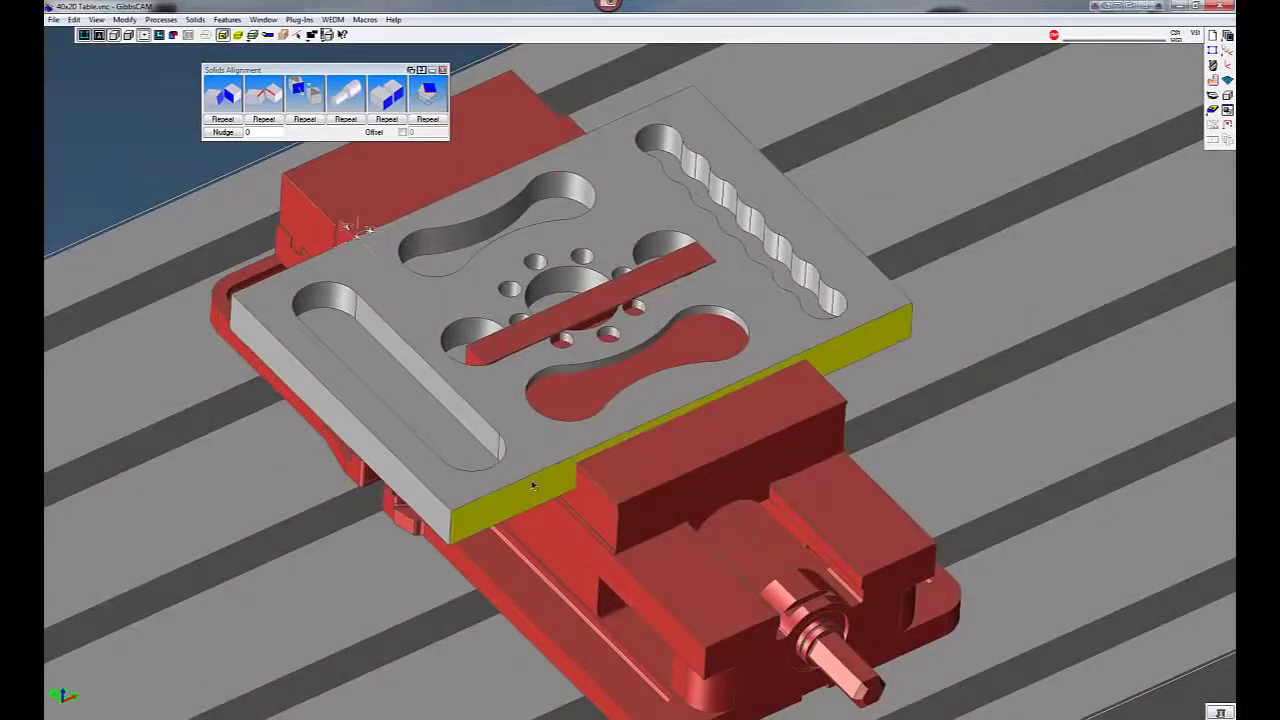
click(386, 101)
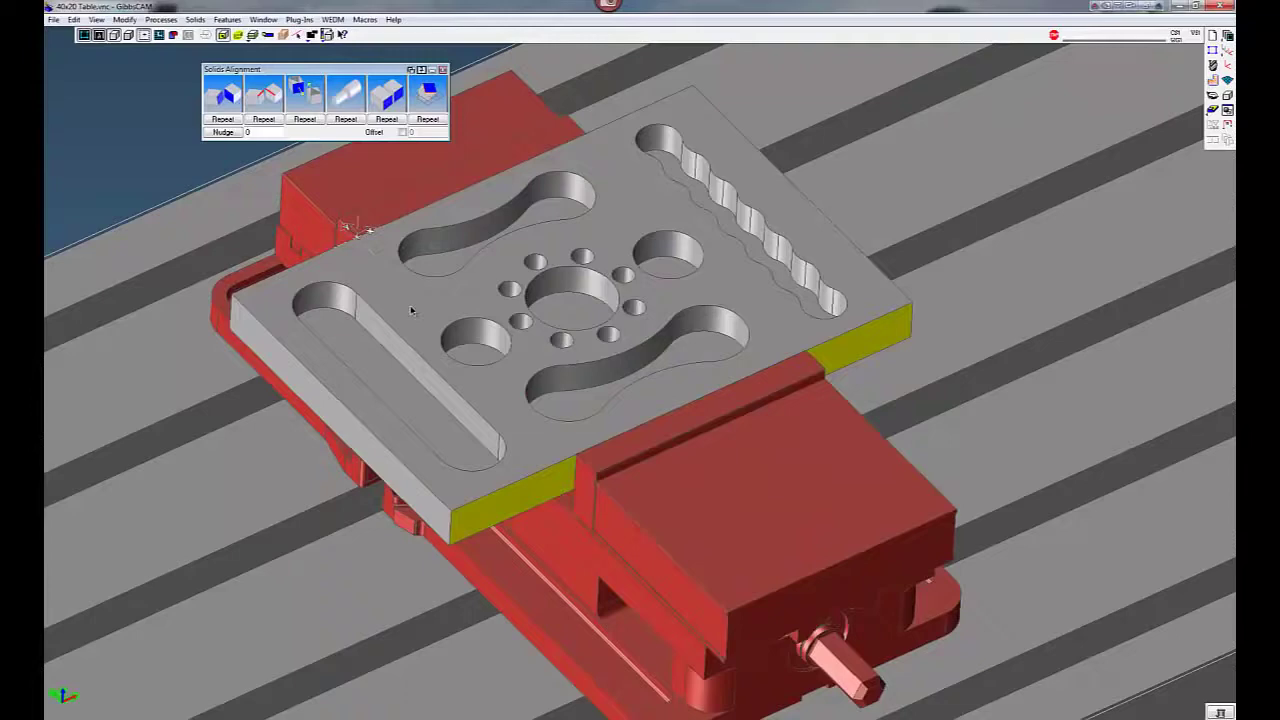
Step: Translate the plate by 0.25 in Z with X and Y offsets of 0, and close the Translate and Solids Alignment dialogs
middle_drag(577, 484, 604, 375)
click(124, 20)
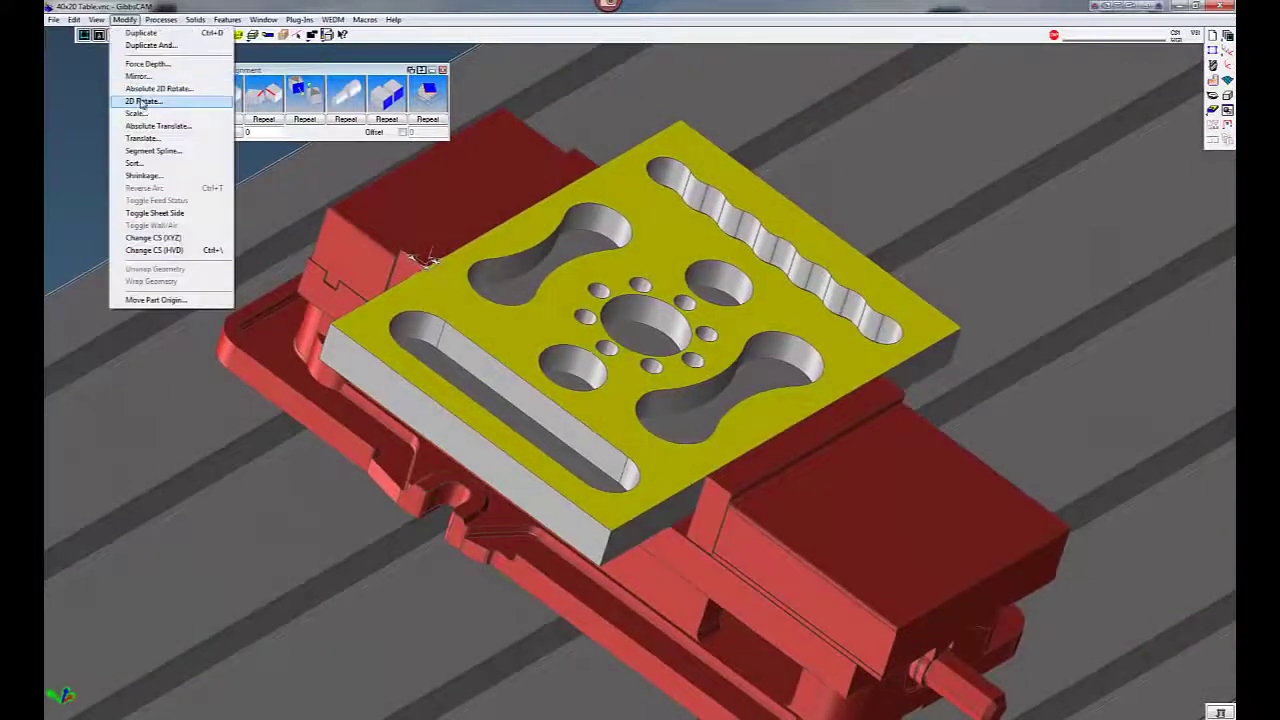
click(143, 138)
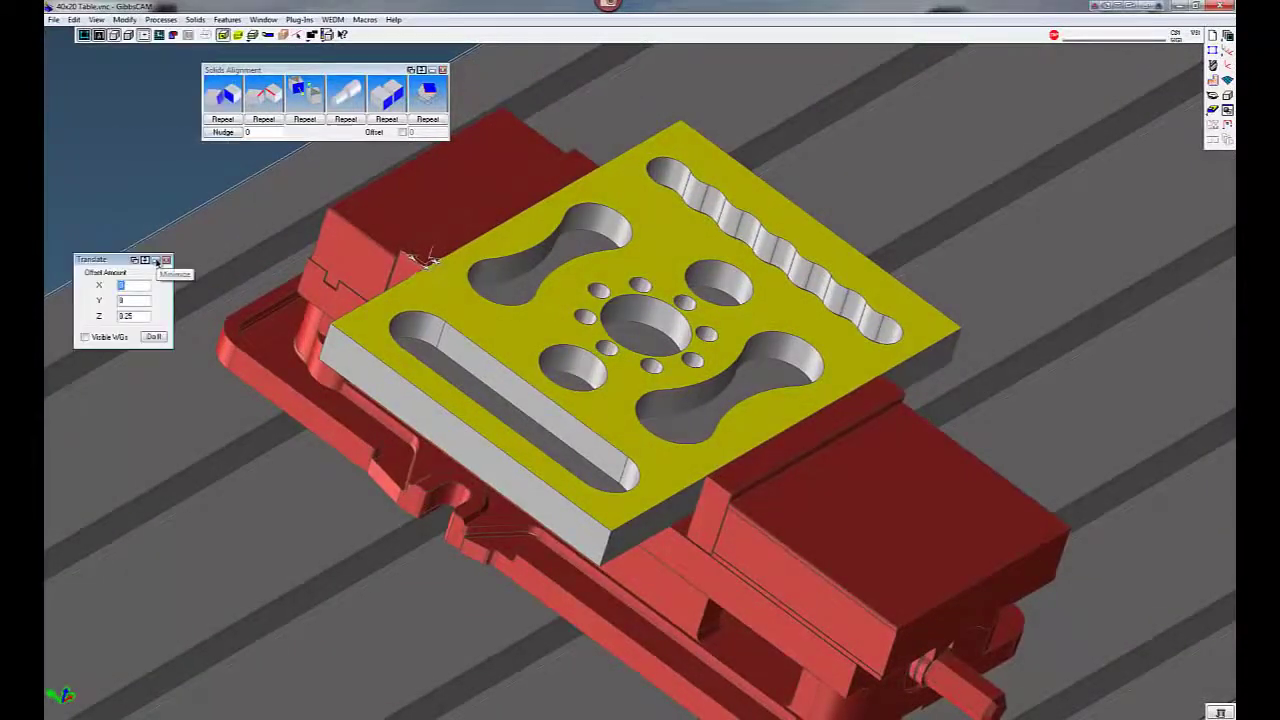
key(Tab)
key(Tab)
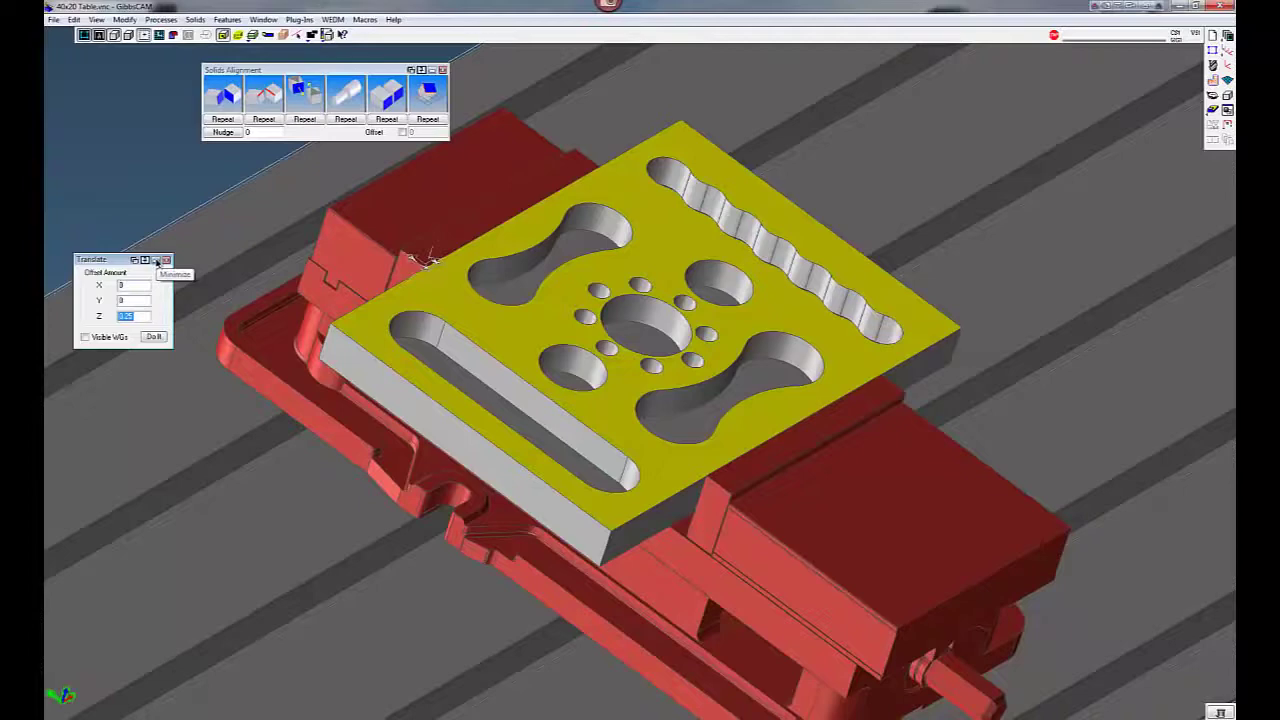
click(154, 337)
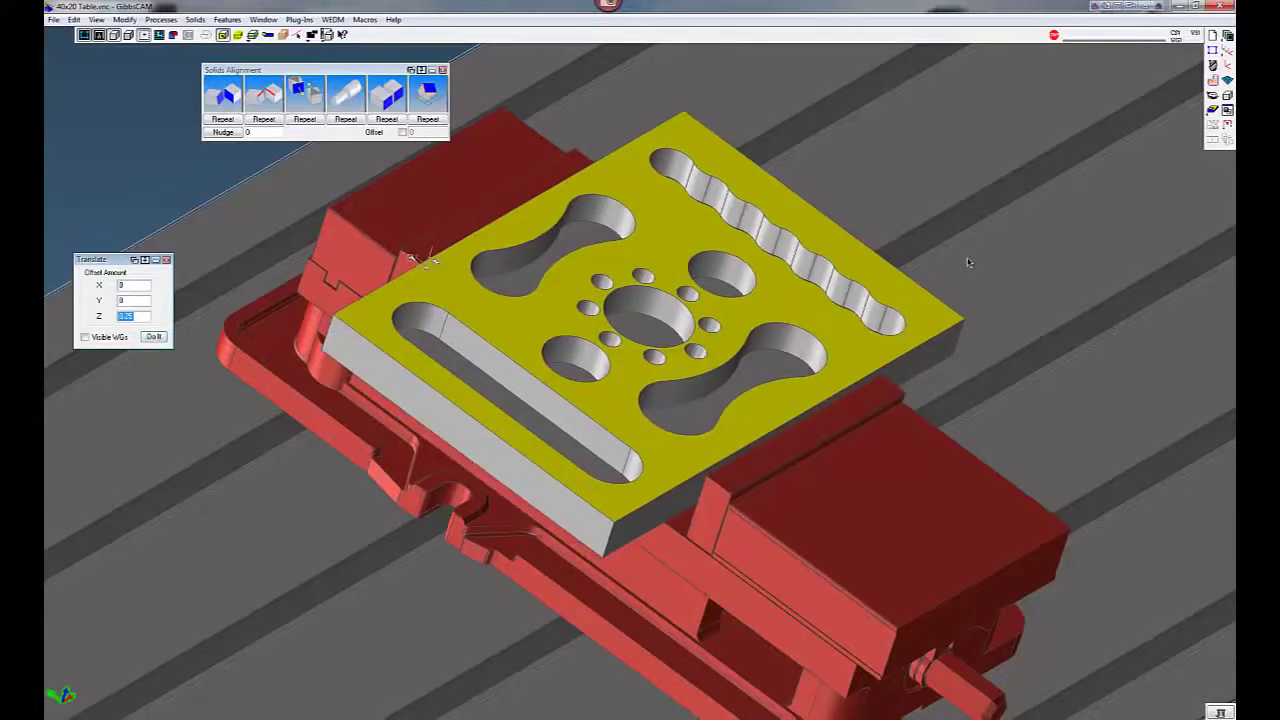
middle_drag(968, 262, 941, 260)
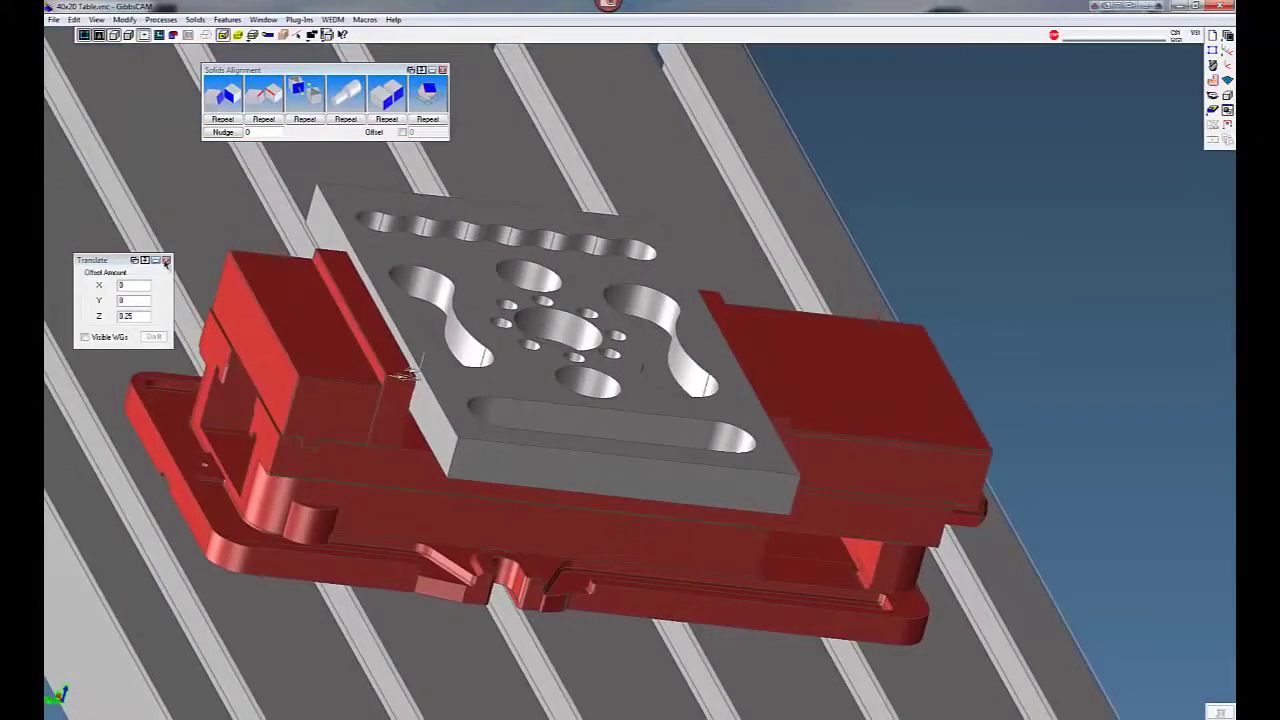
click(166, 261)
click(443, 70)
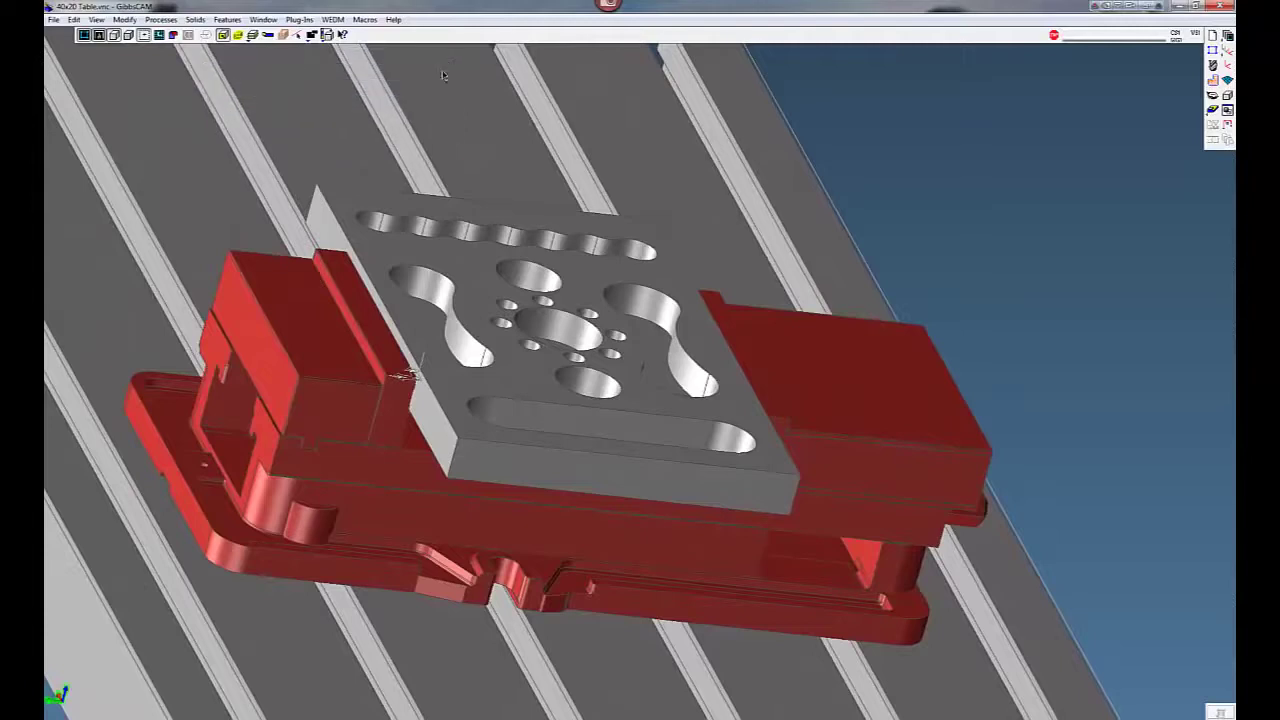
Step: Move the part origin to X -3.25233, Y 0, Z 0.25 at the plate's upper corner beside the fixed jaw and long slot
click(124, 19)
click(131, 302)
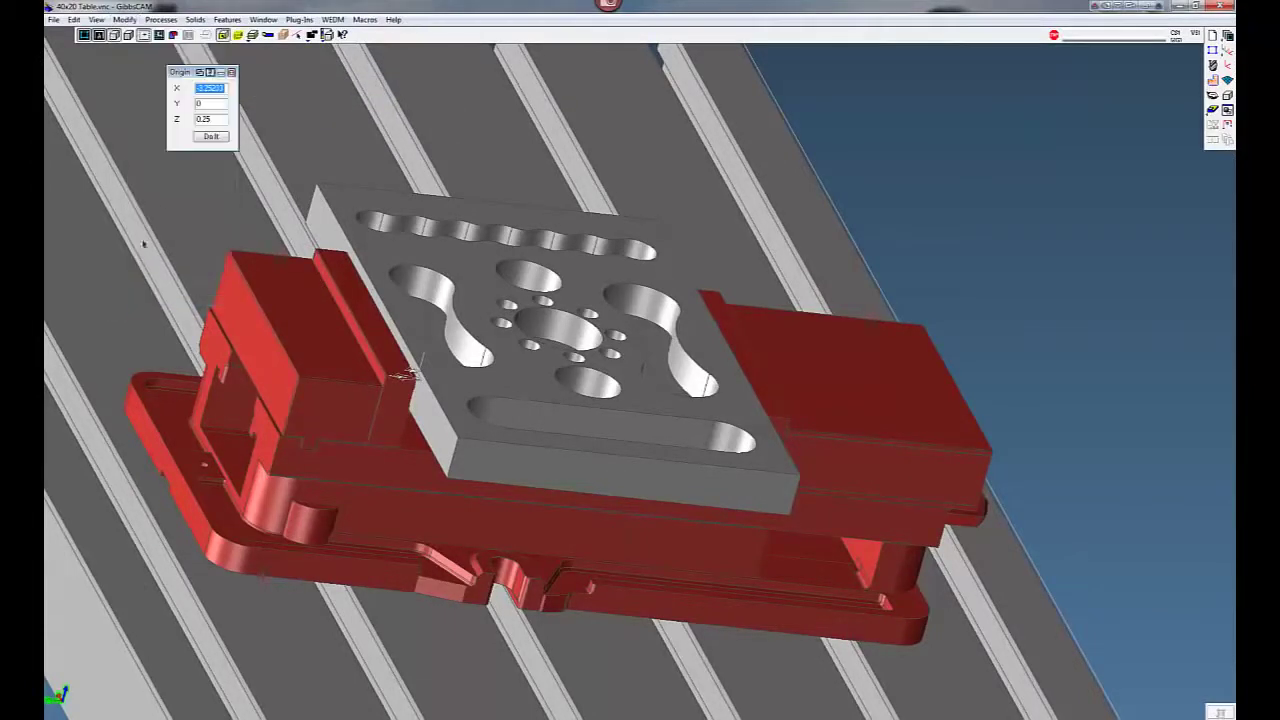
text(0)
key(Tab)
key(Tab)
text(0)
alt+click(511, 459)
double_click(212, 104)
text(0.25)
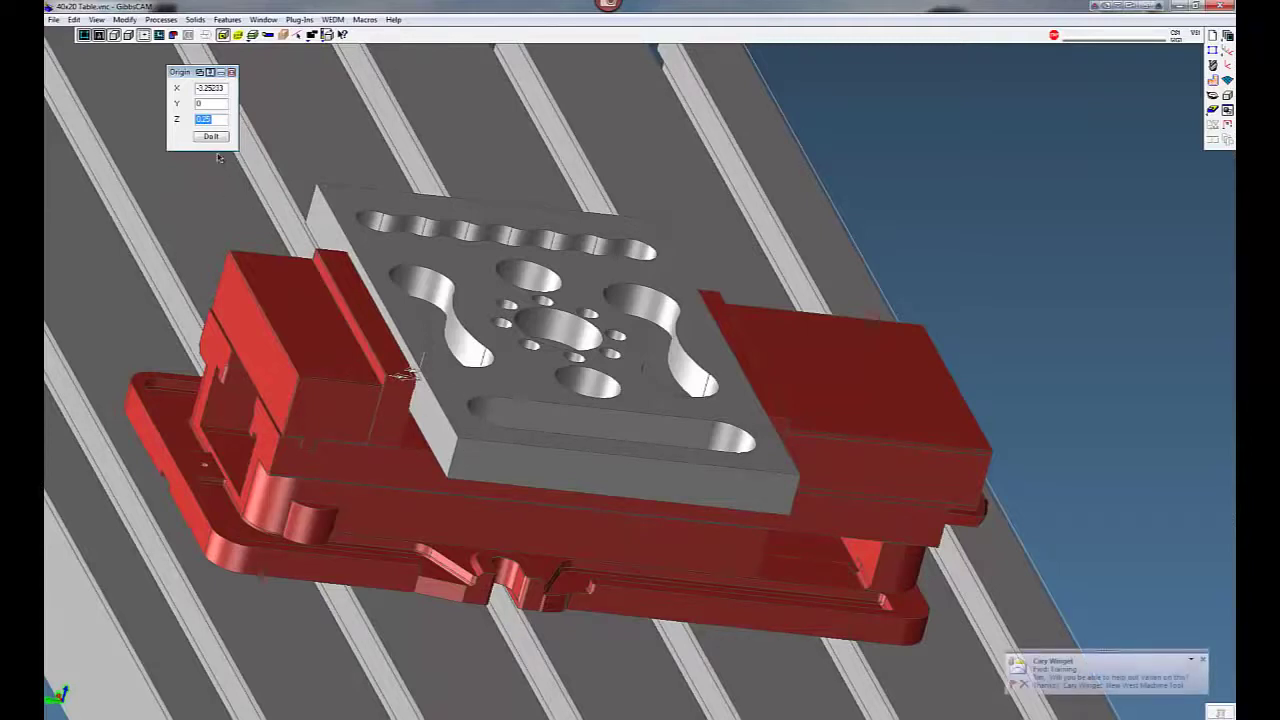
click(208, 139)
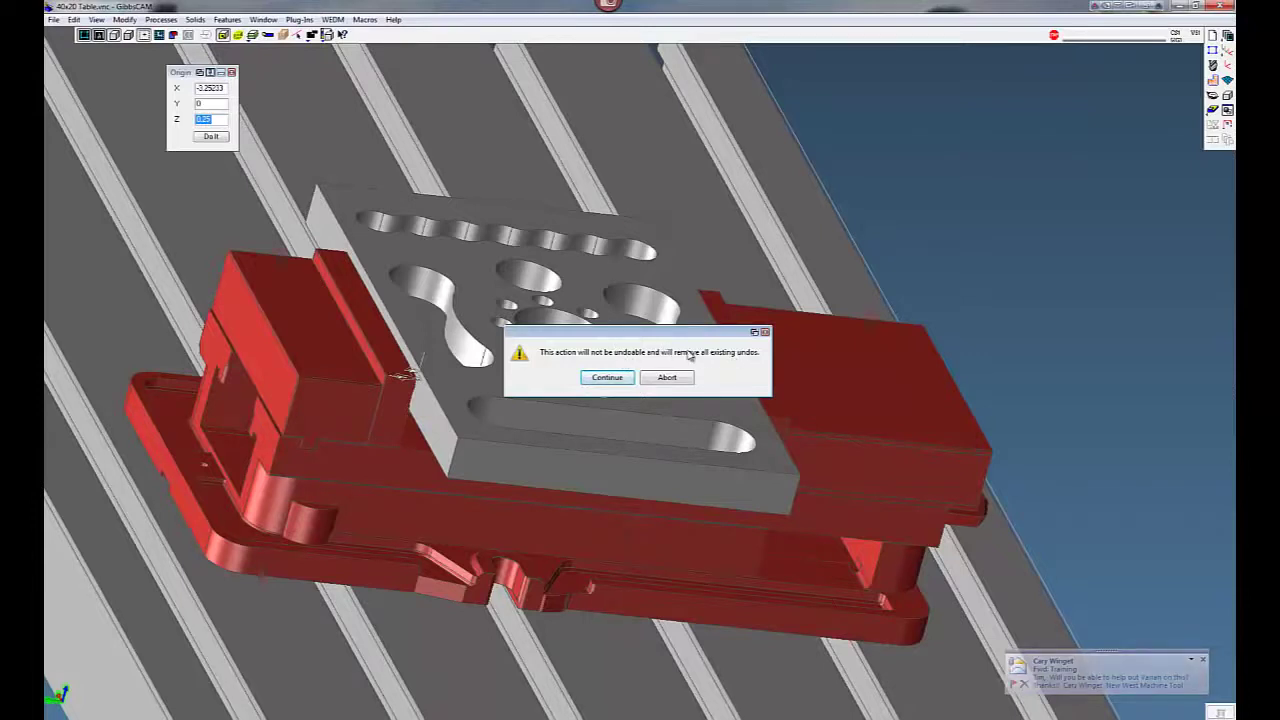
click(604, 378)
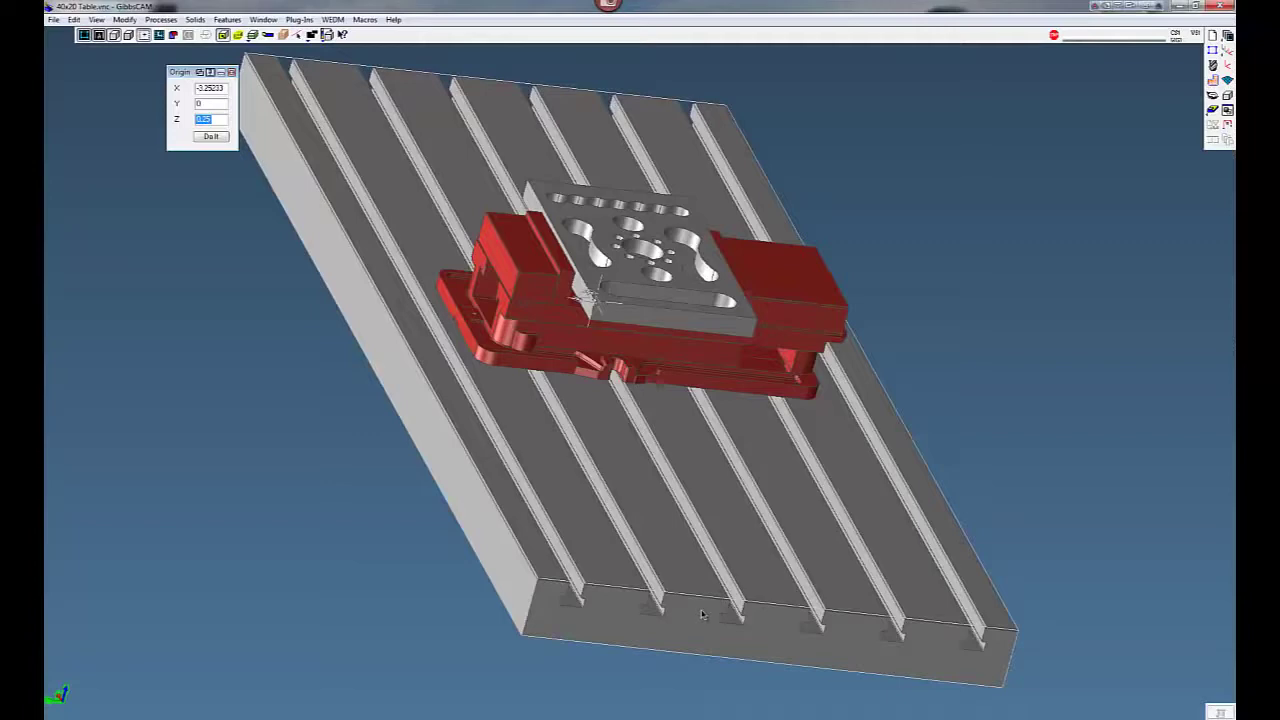
Step: Extract the edges of the plate's large pocketed face as geometry with the preset tolerance
middle_drag(702, 615, 697, 616)
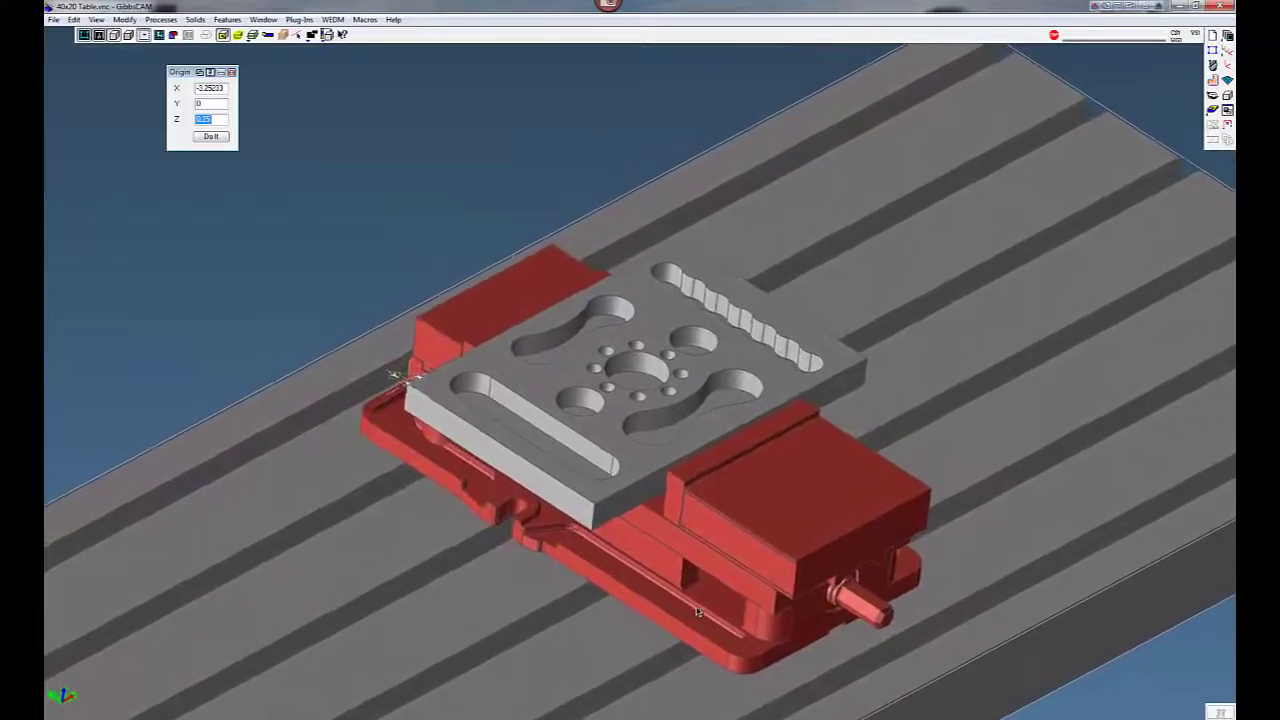
click(502, 374)
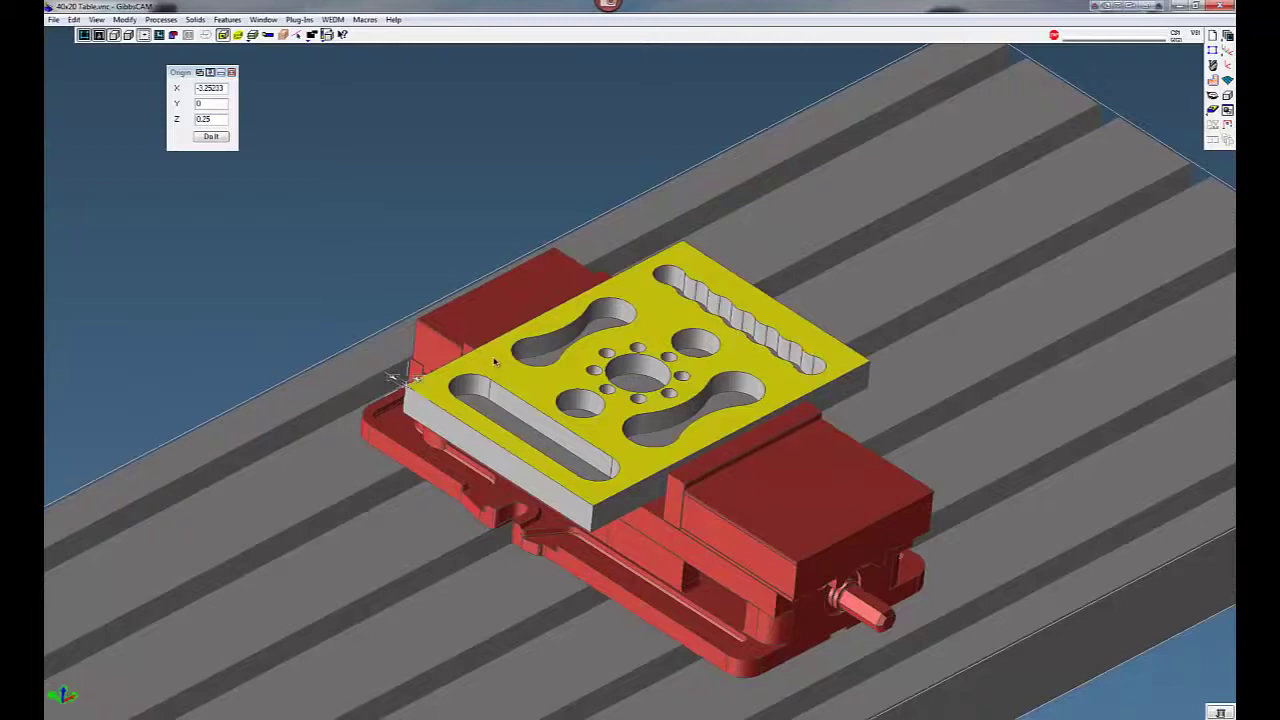
right_click(527, 377)
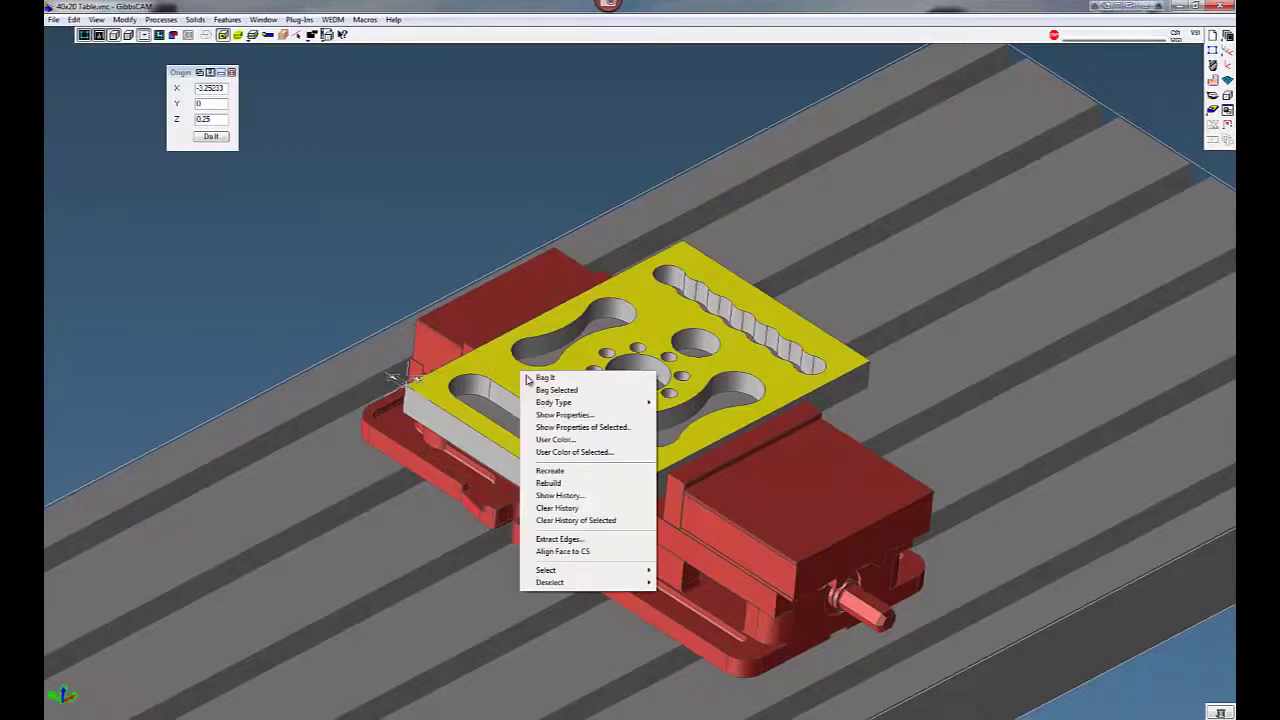
click(560, 539)
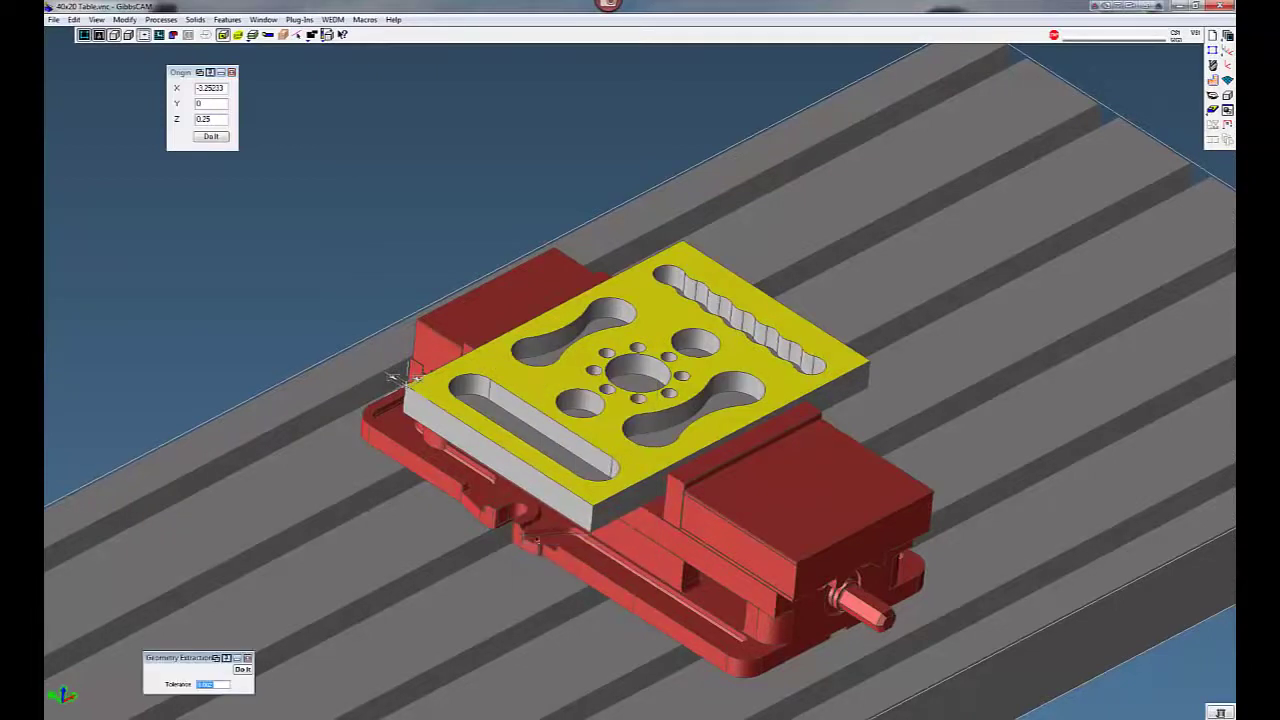
click(243, 669)
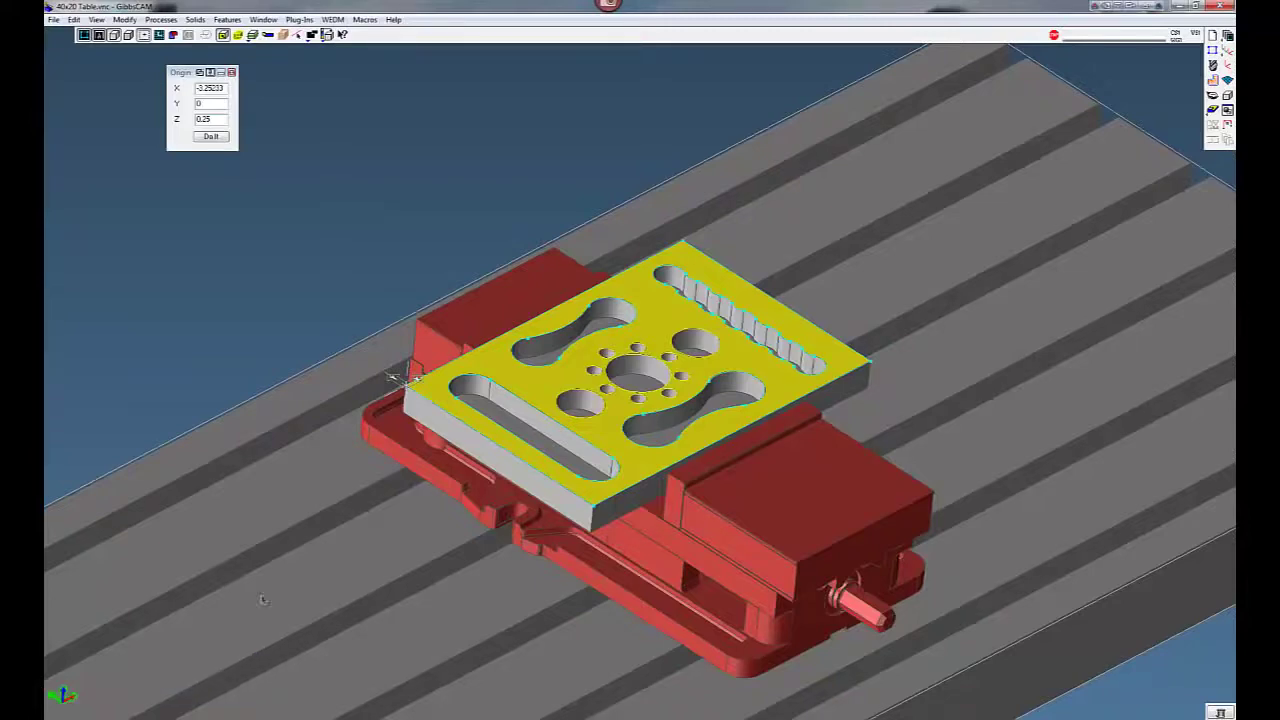